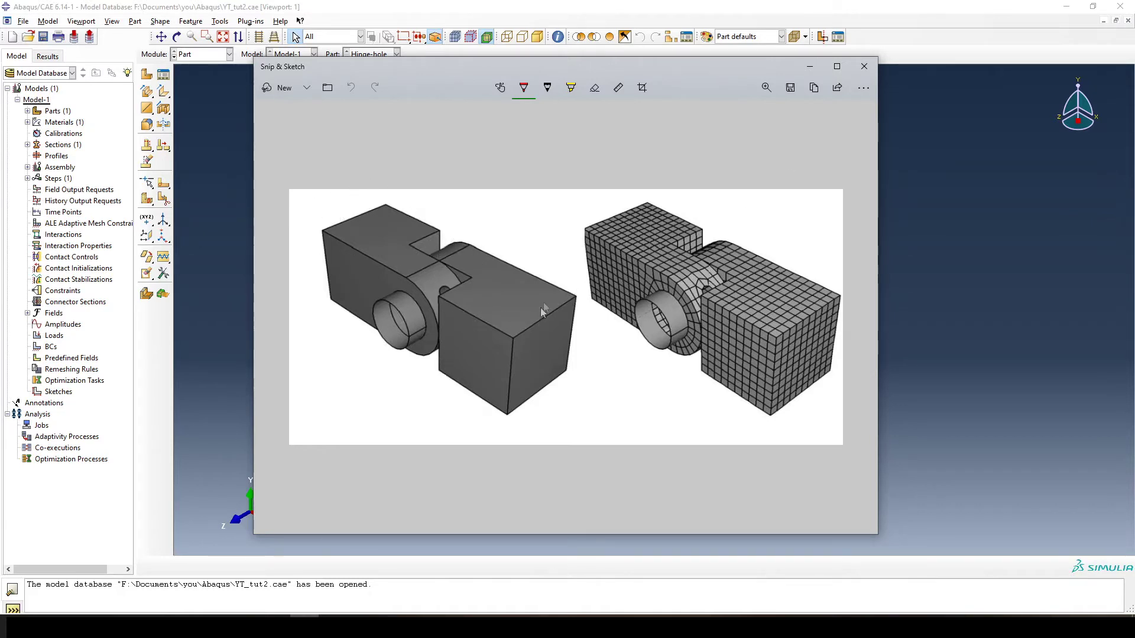
Copy the Hinge-hole part to a new part named Hinge-solid, leaving all copy options off
left_click(808, 67)
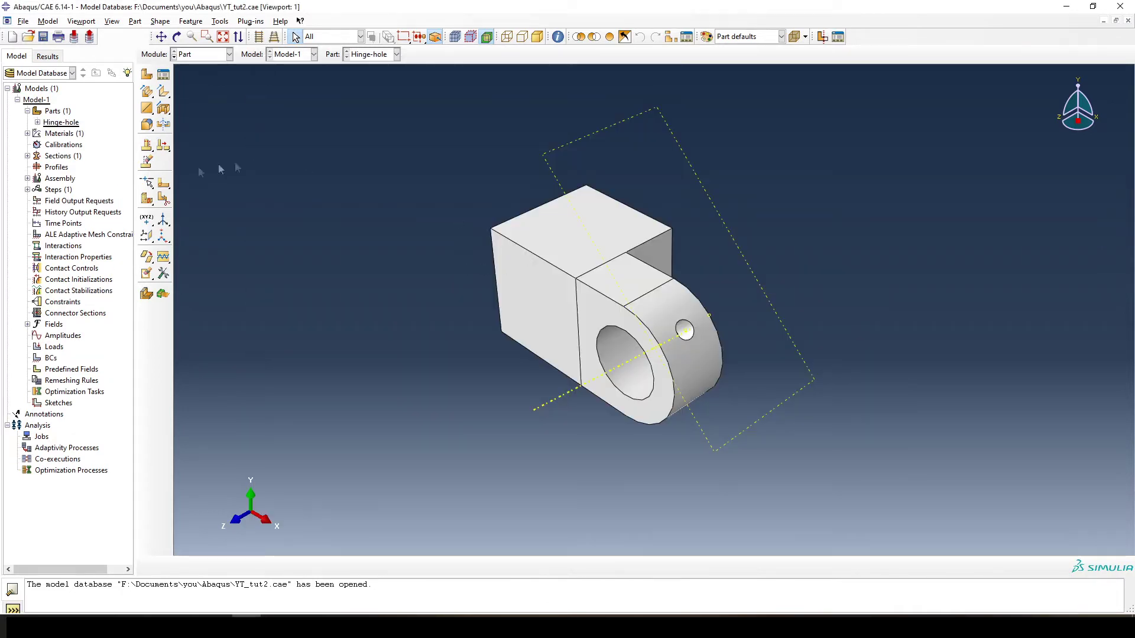
left_click(37, 122)
left_click(37, 123)
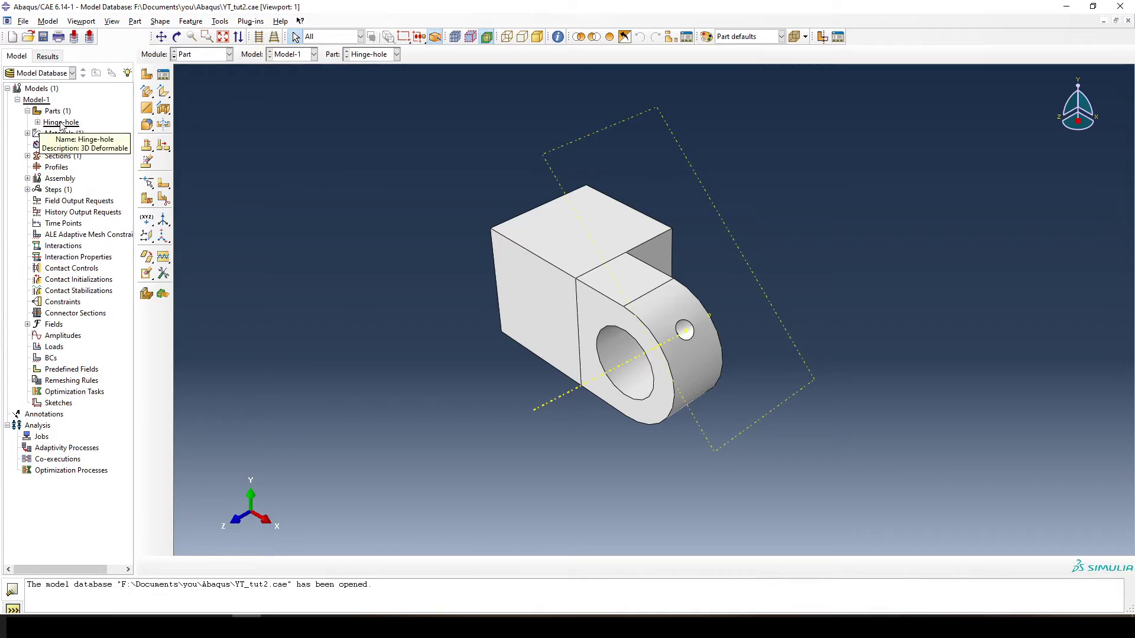
right_click(61, 125)
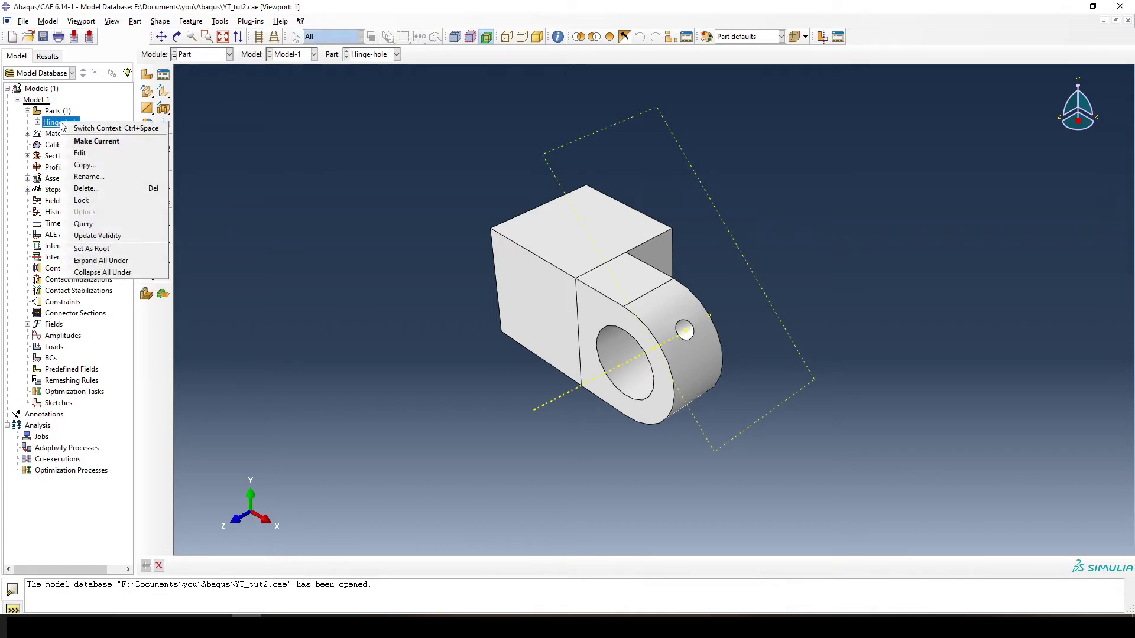
left_click(99, 166)
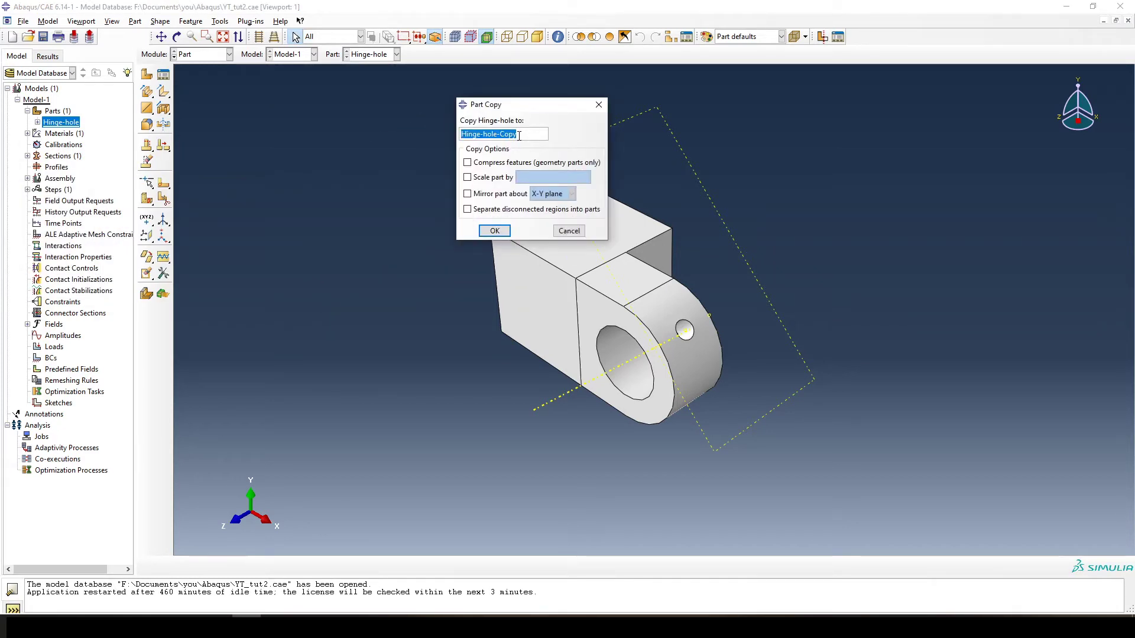
left_click(522, 134)
left_click_drag(526, 133, 477, 134)
left_click_drag(479, 135, 486, 135)
type("o")
left_click_drag(544, 114, 586, 109)
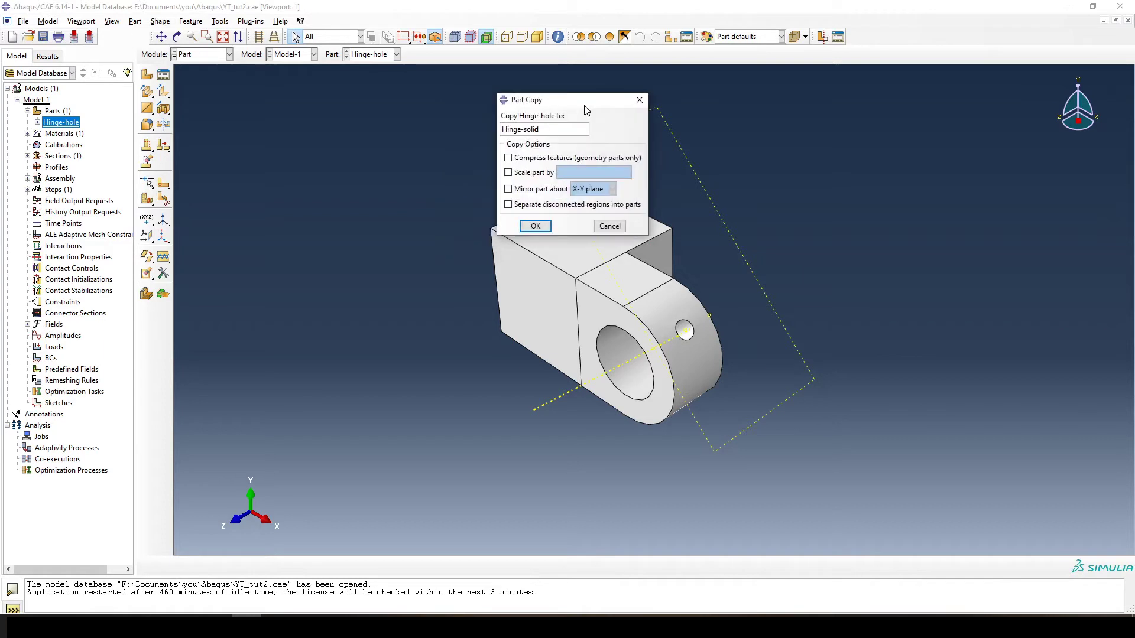
left_click(537, 226)
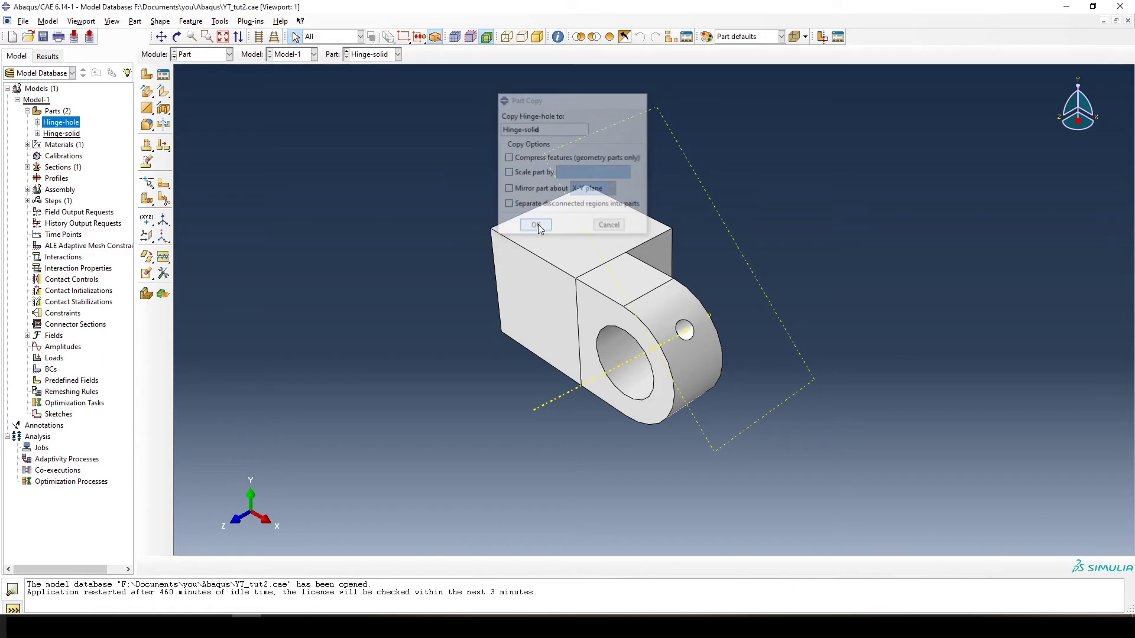
Compare the two parts by displaying Hinge-hole and returning to Hinge-solid, with its contents expanded in the model tree
left_click(37, 133)
left_click(64, 134)
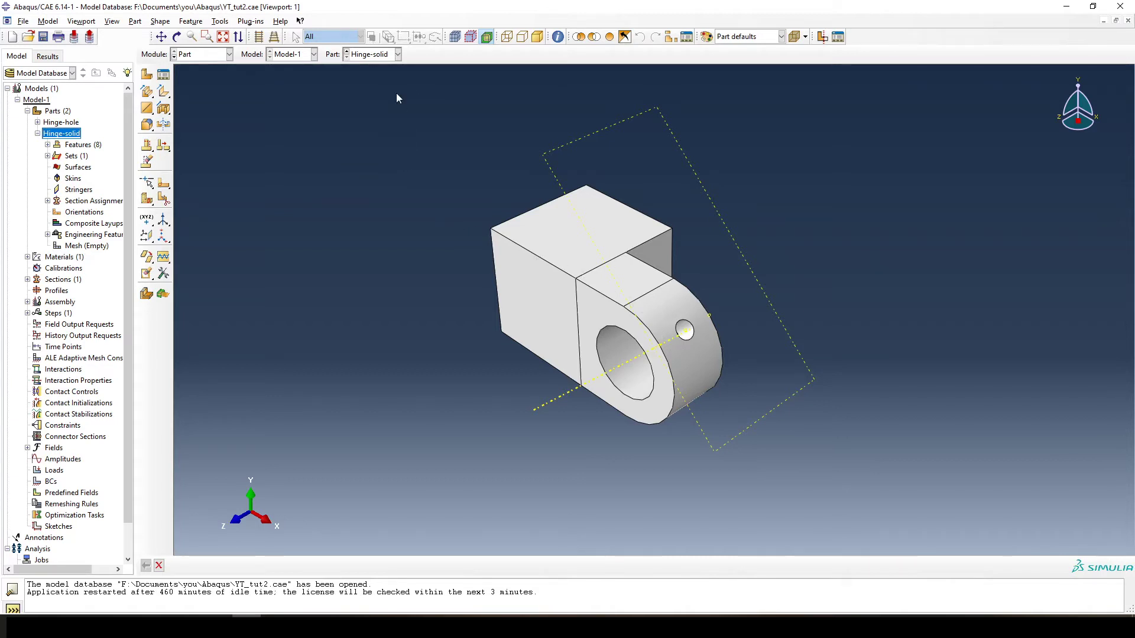
left_click(399, 54)
left_click(399, 55)
left_click(398, 54)
left_click(367, 69)
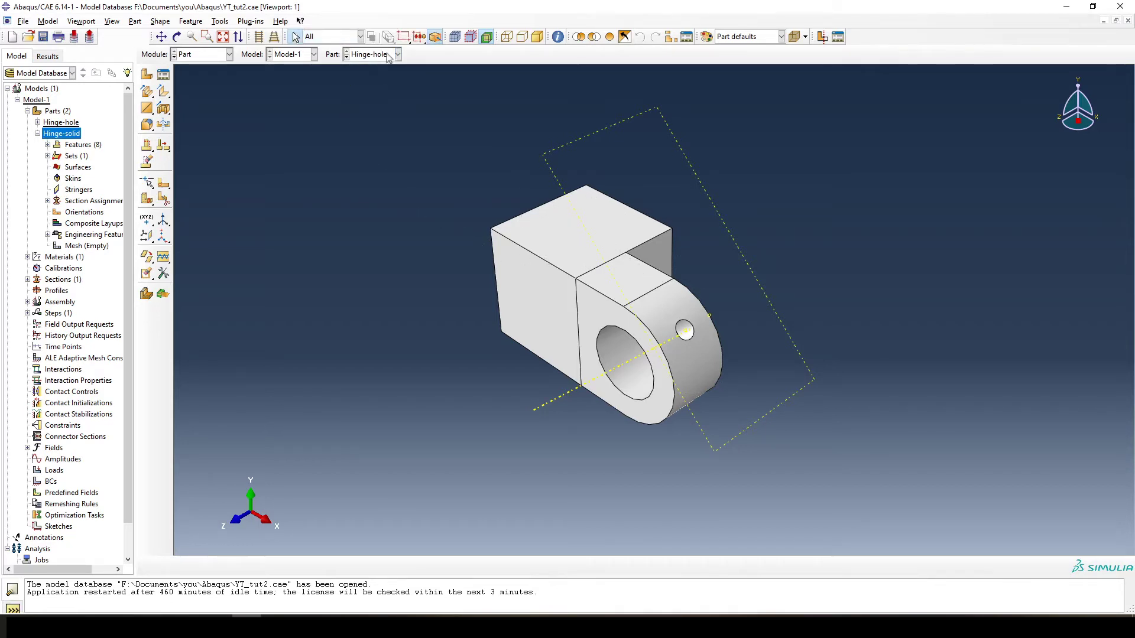
left_click(398, 54)
left_click(380, 82)
left_click(37, 134)
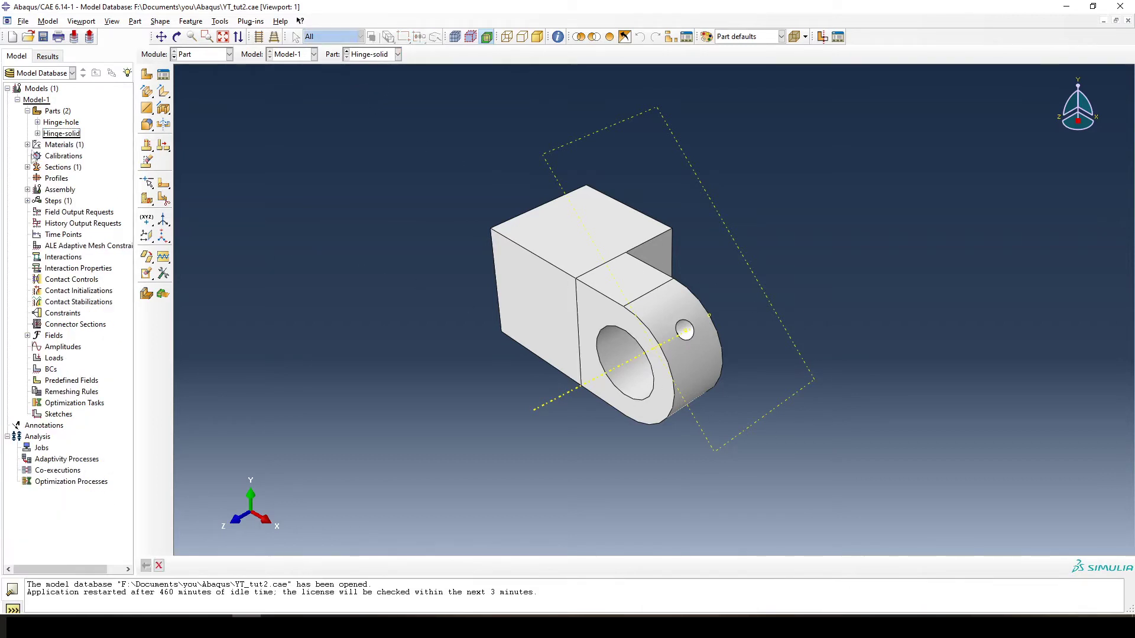
left_click(37, 133)
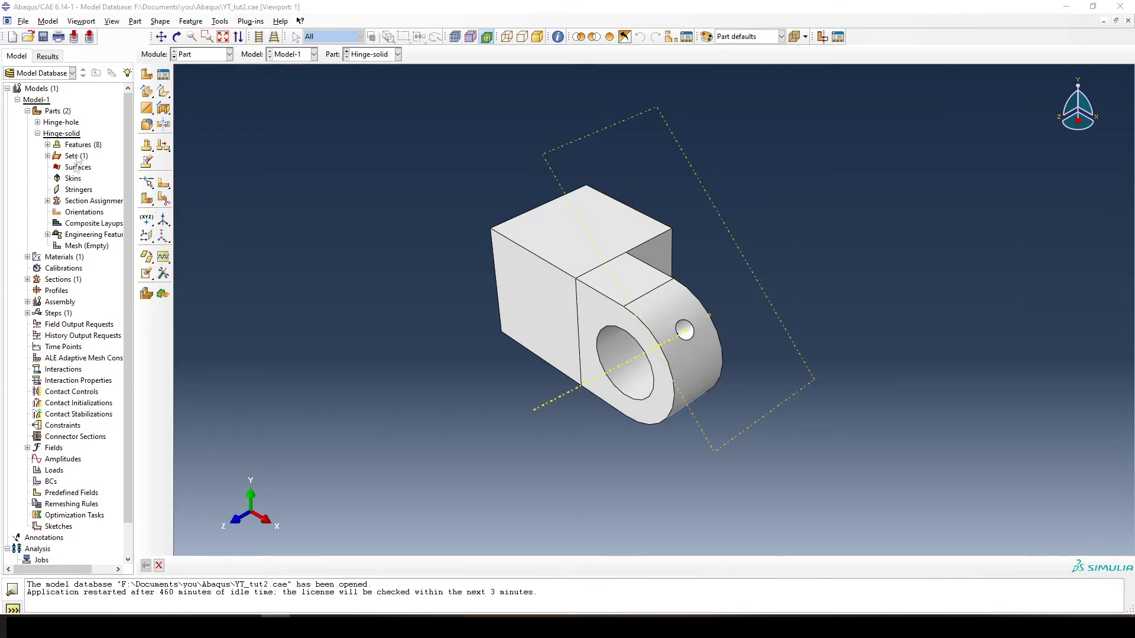
left_click(38, 133)
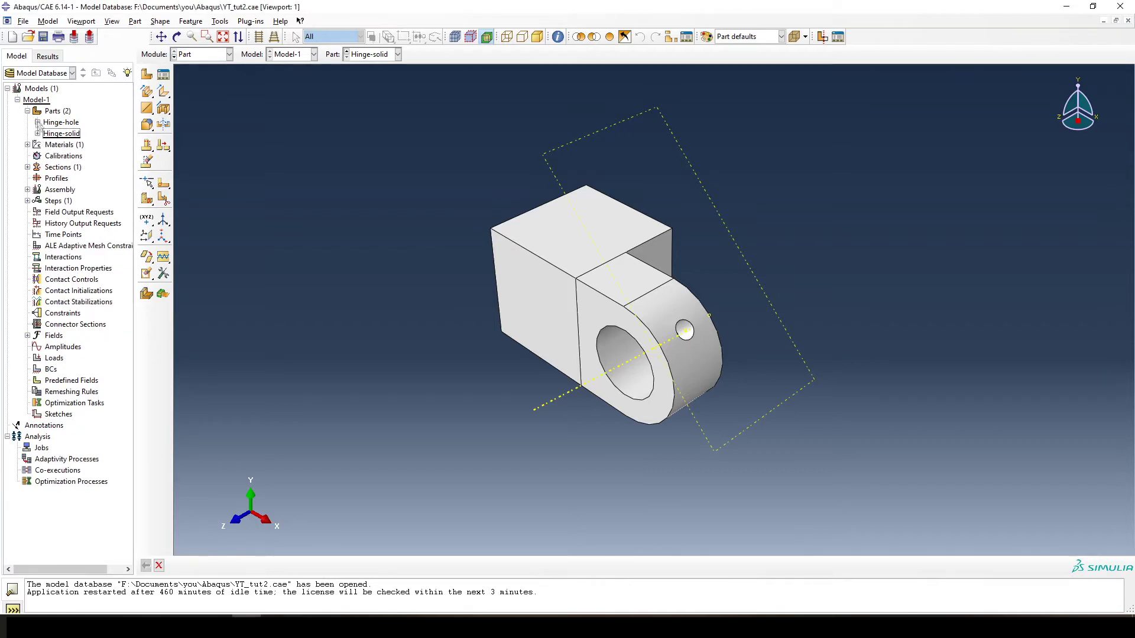
left_click(37, 133)
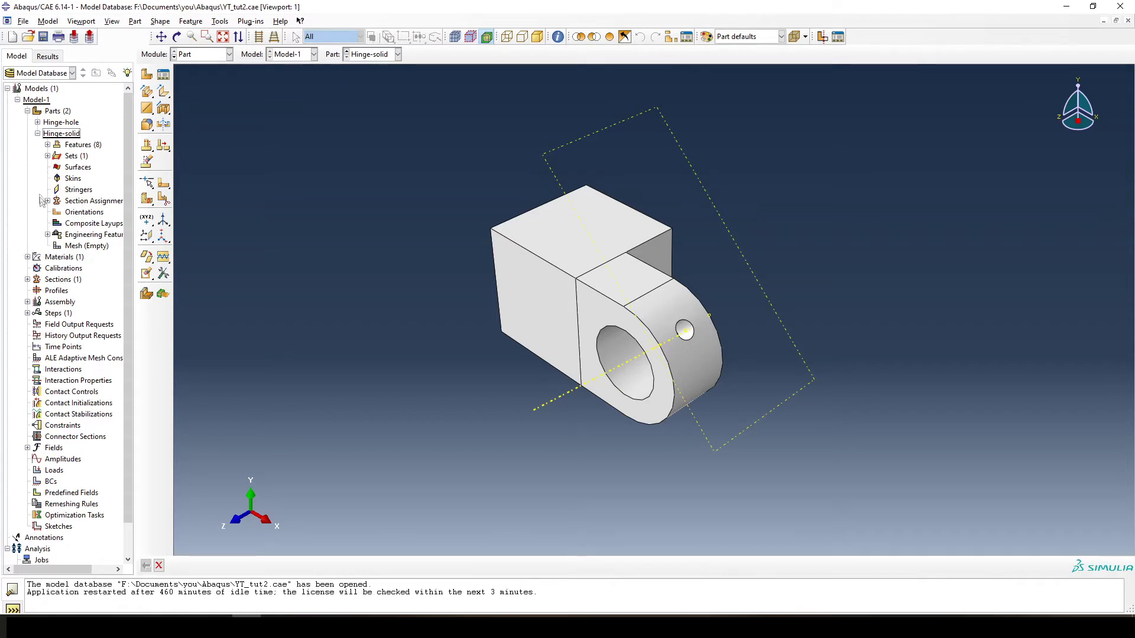
Delete Datum pt-1 and all its child features from the Hinge-solid part
left_click(47, 146)
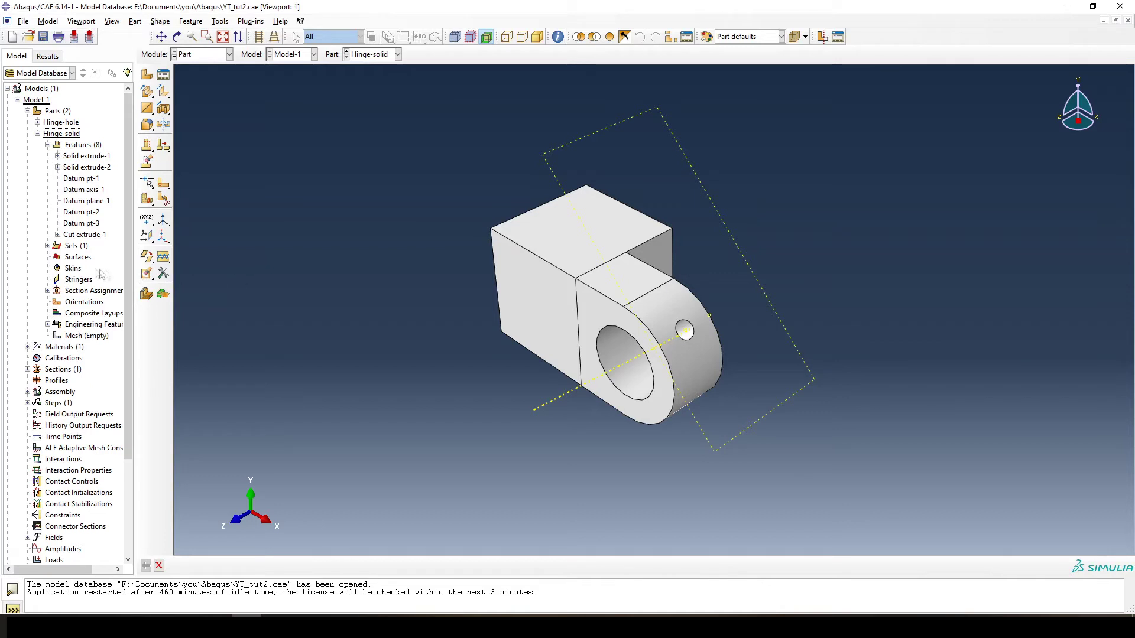
left_click(81, 179)
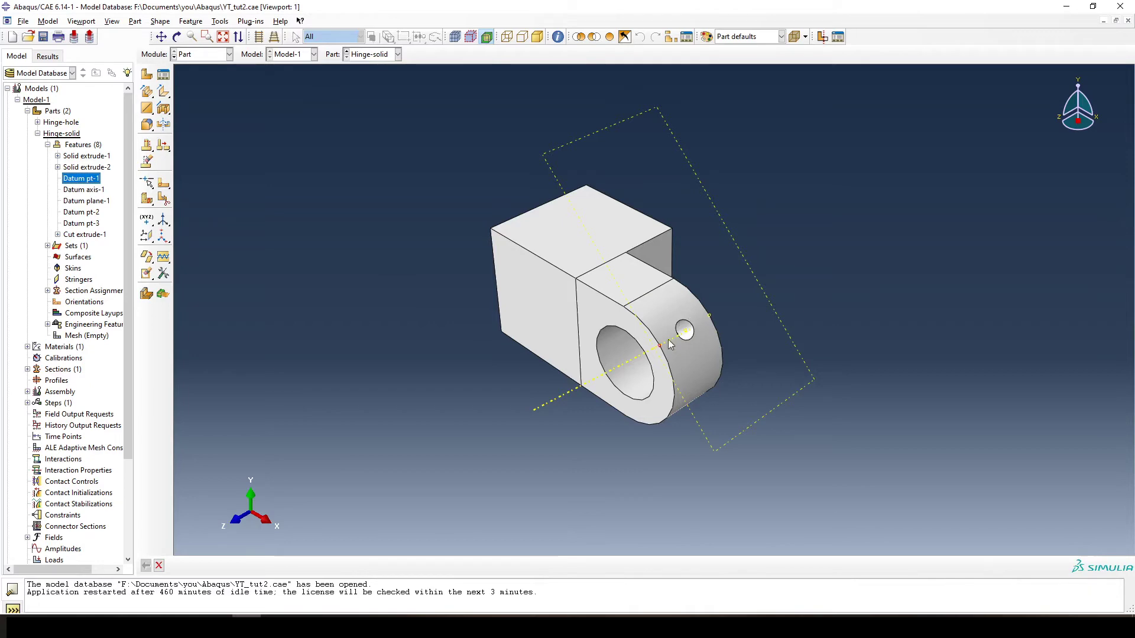
scroll(659, 353, "down", 5)
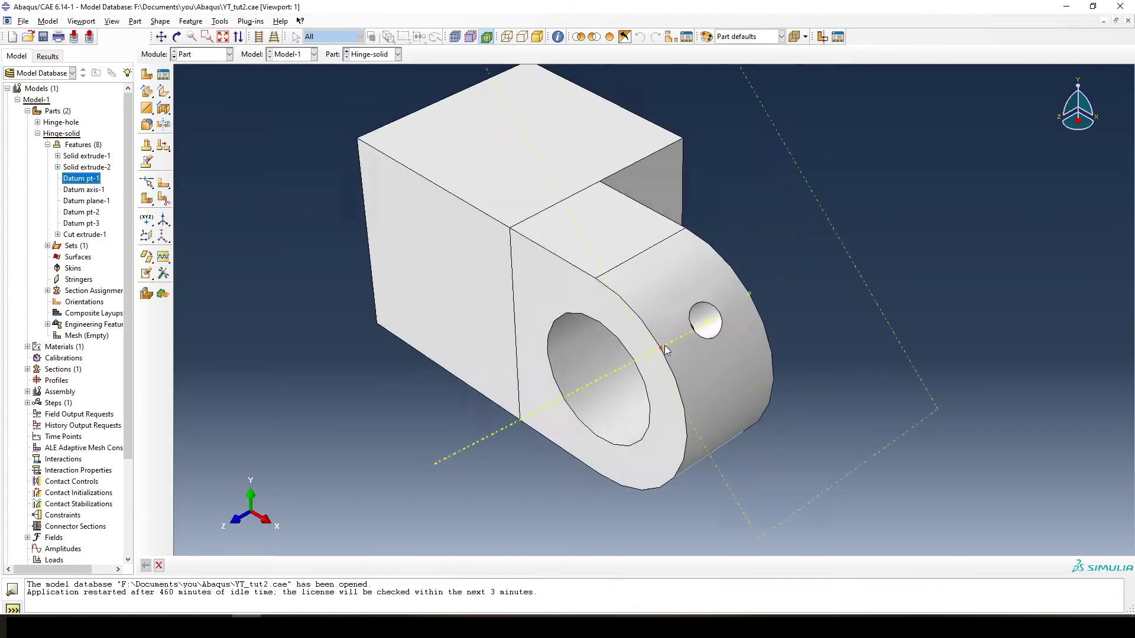
scroll(656, 355, "up", 5)
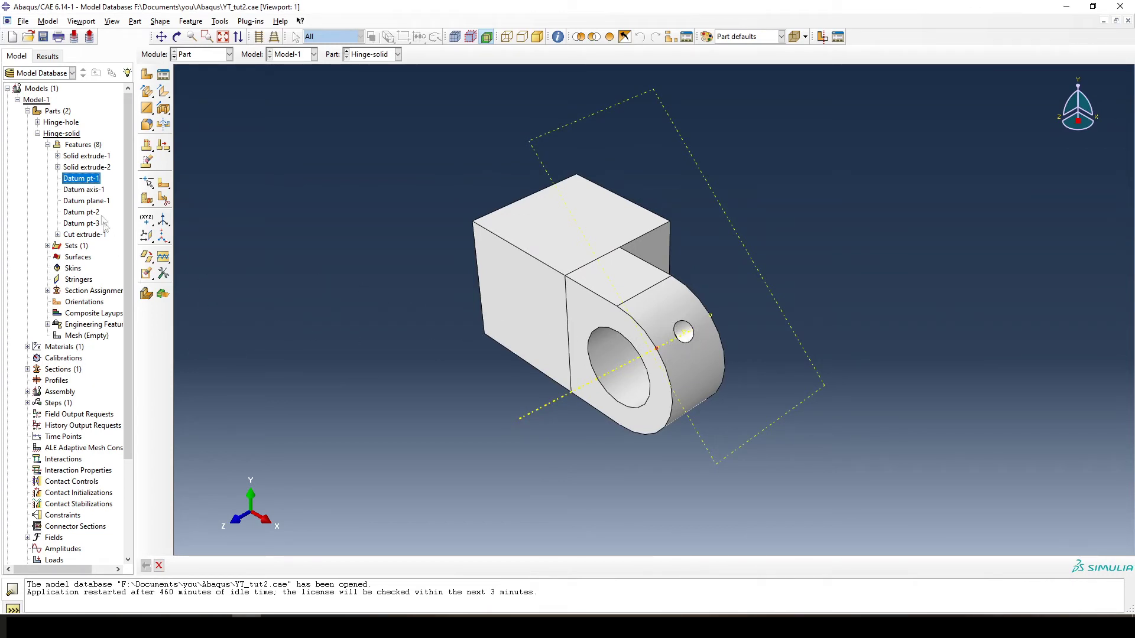
right_click(83, 182)
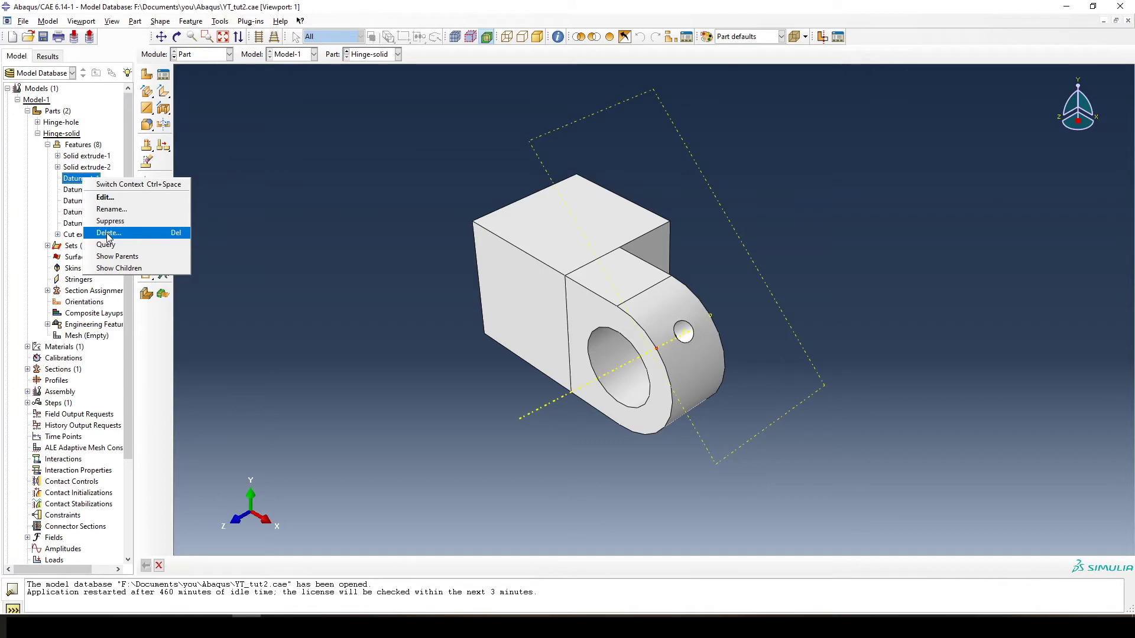
left_click(108, 233)
left_click_drag(530, 291, 324, 172)
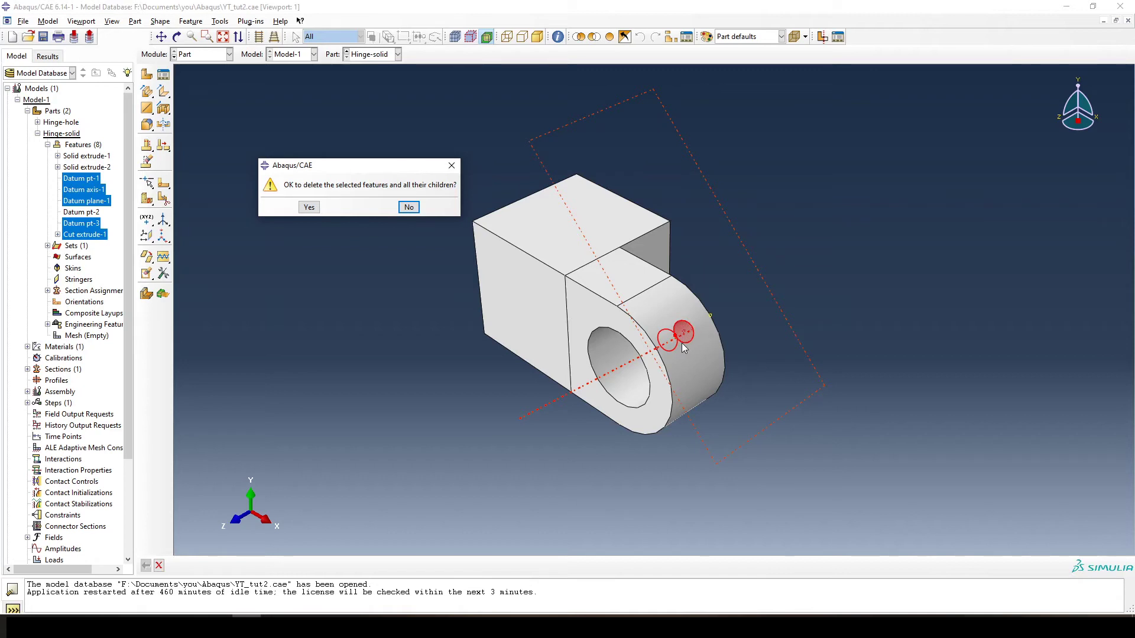
left_click(309, 207)
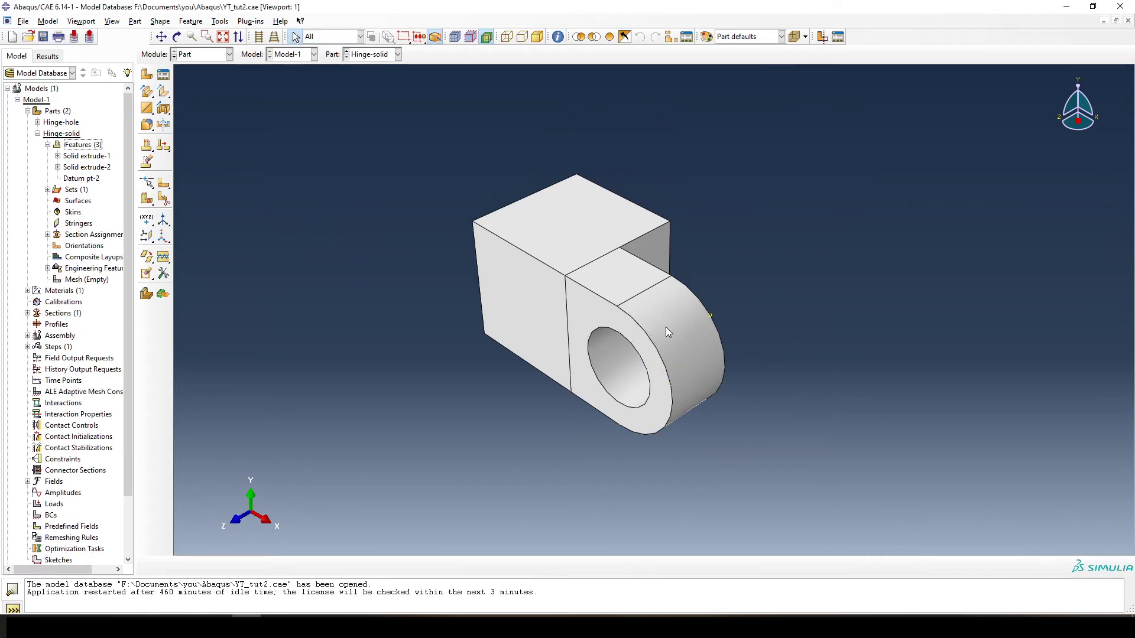
left_click(679, 342)
left_click(237, 355)
left_click(38, 133)
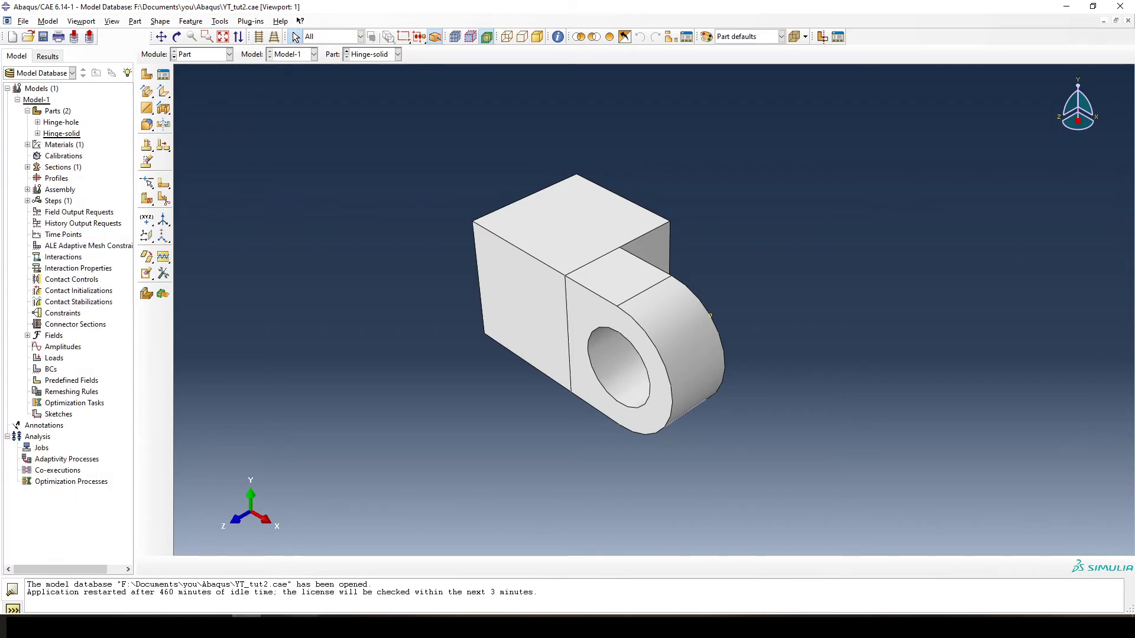
Create a 3D analytical rigid part named Pin with a revolved shell base feature and an approximate size of 0.2
key("alt+Tab")
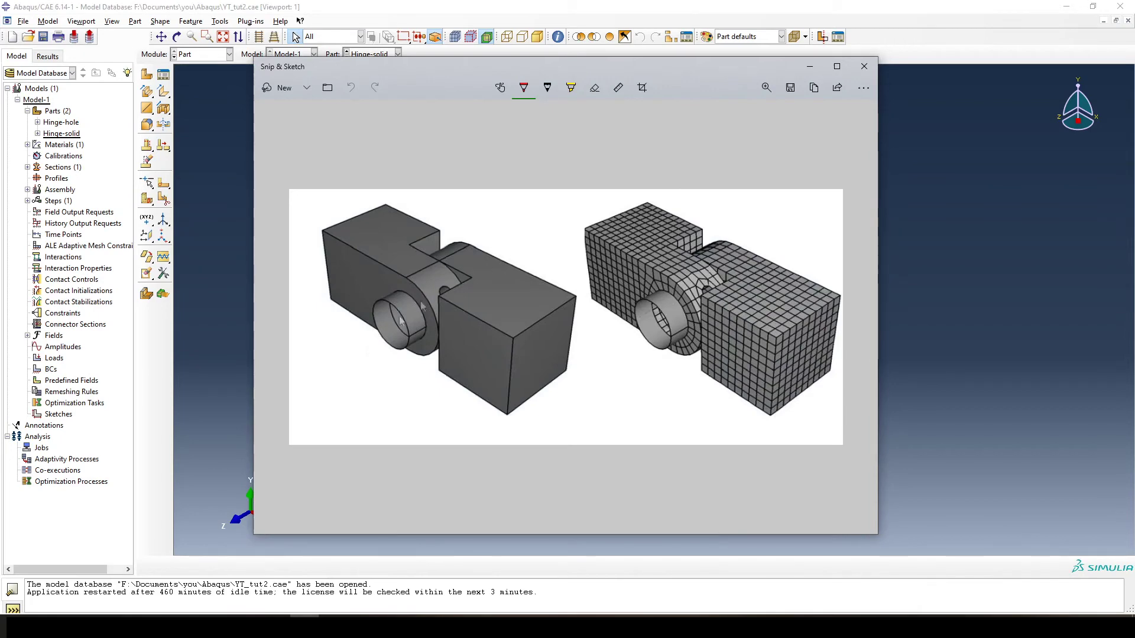
left_click(238, 250)
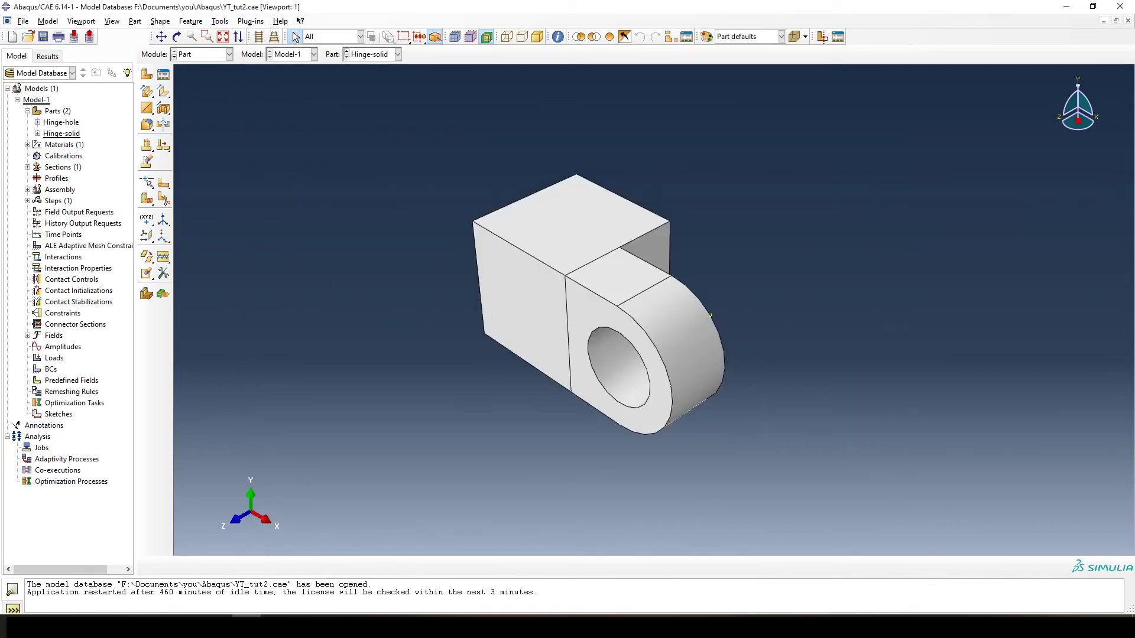
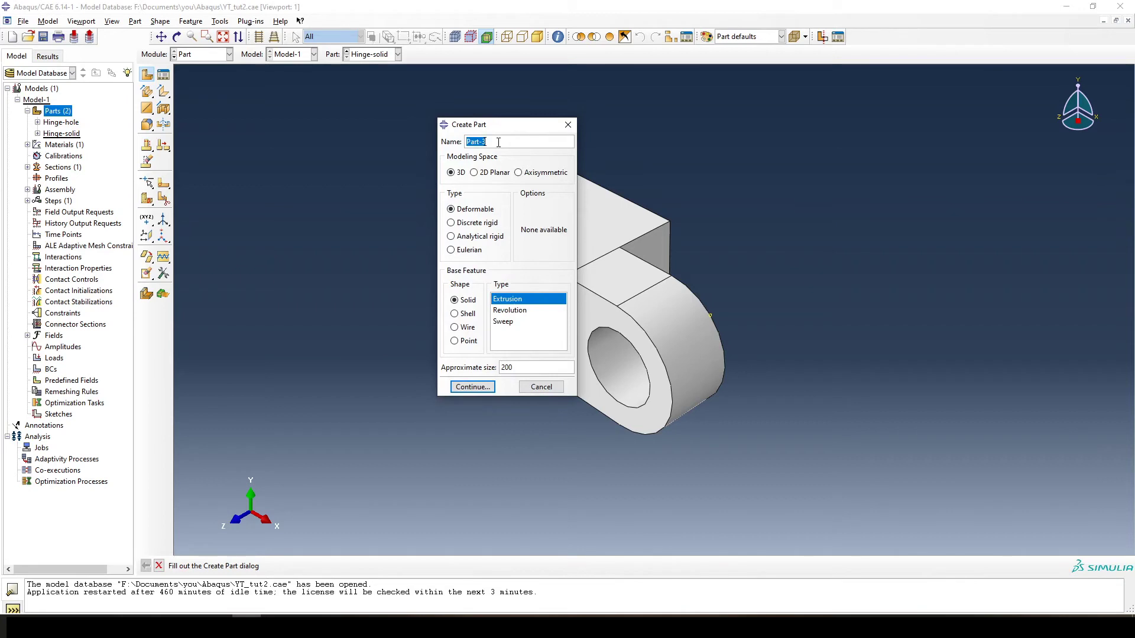
type("Pin")
left_click_drag(511, 133, 456, 144)
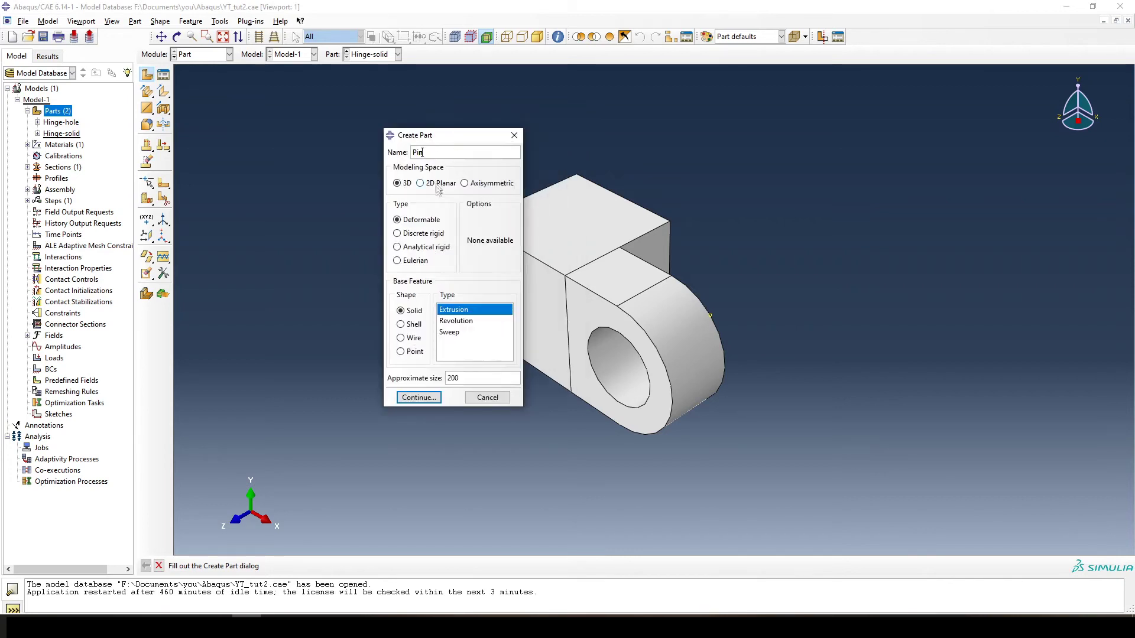
left_click(428, 247)
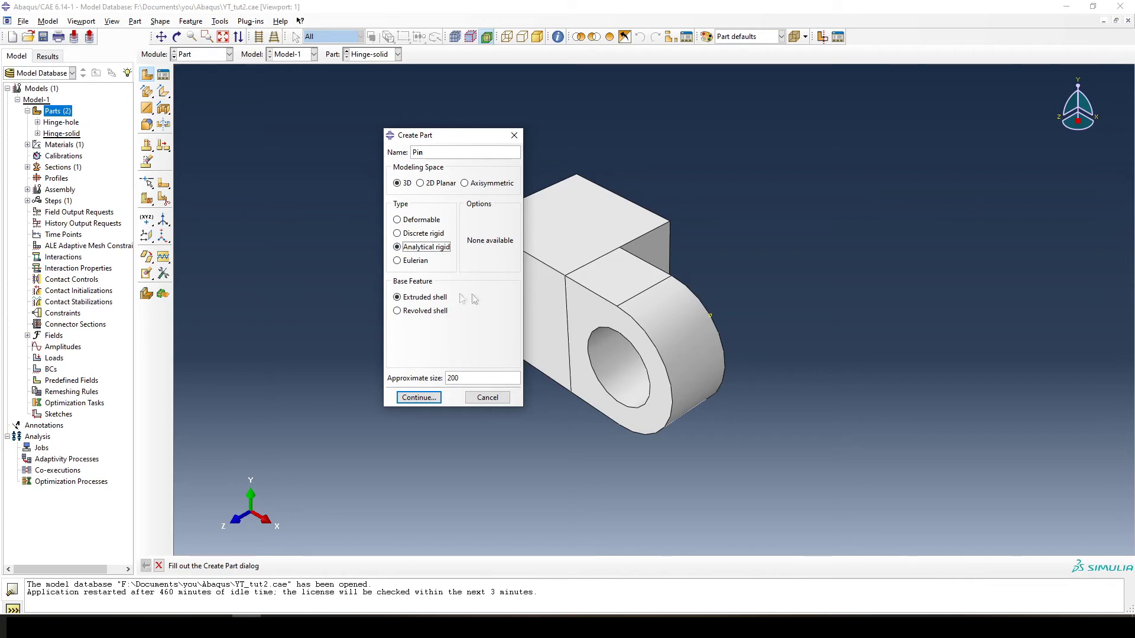
left_click(424, 314)
double_click(471, 376)
type("0.2")
left_click(422, 399)
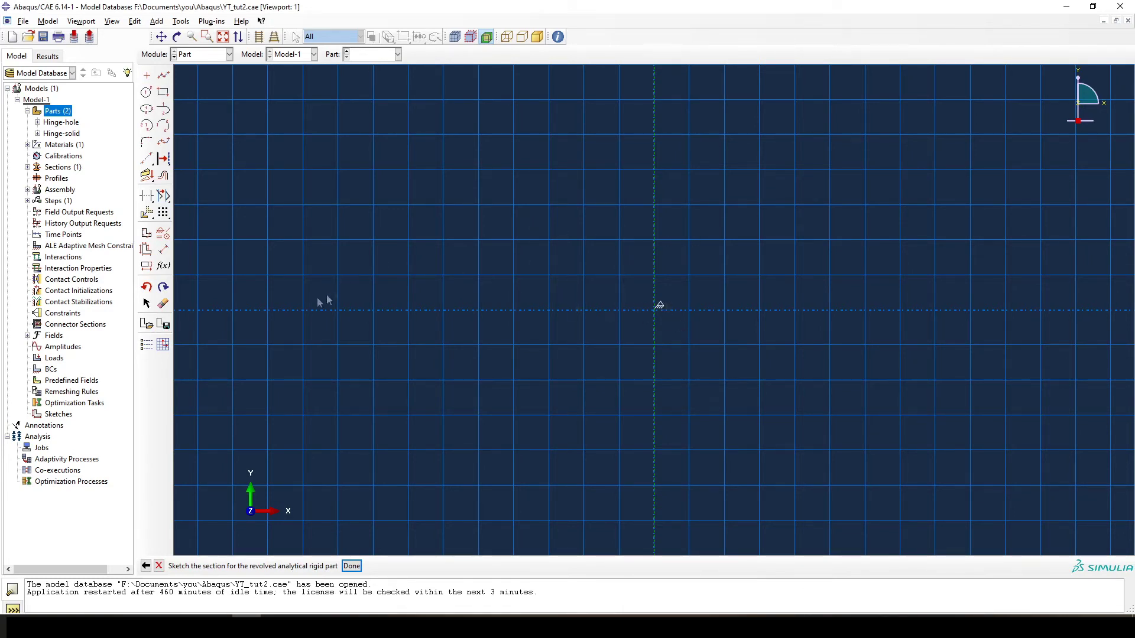
Sketch a vertical line upward from the horizontal axis, about 0.01 to the positive-X side of the revolution axis
left_click(164, 80)
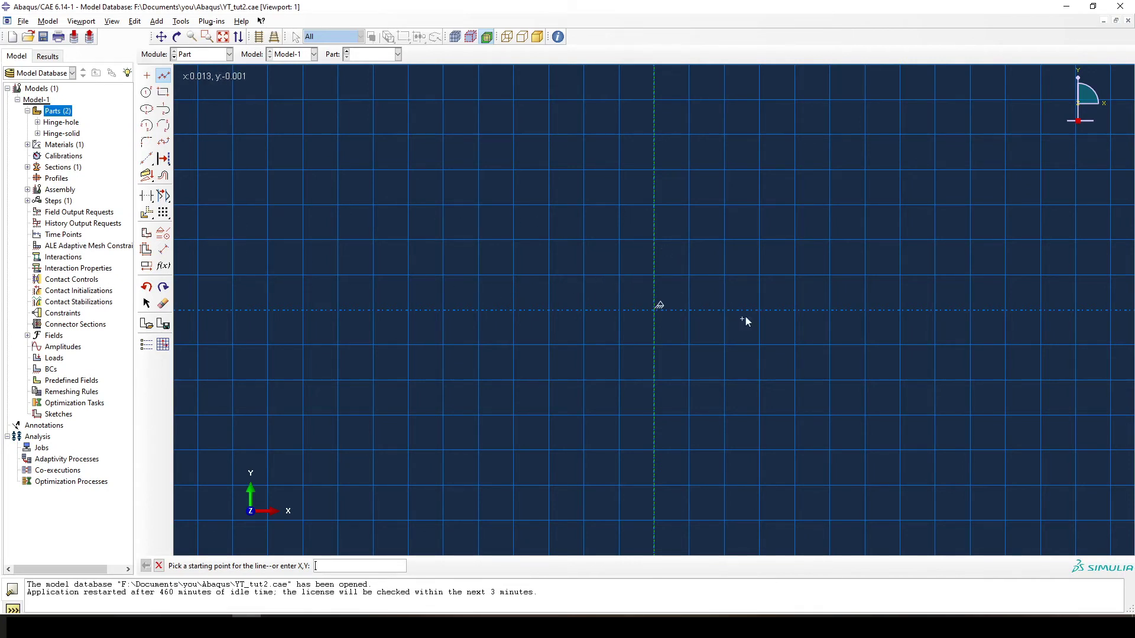
left_click(724, 309)
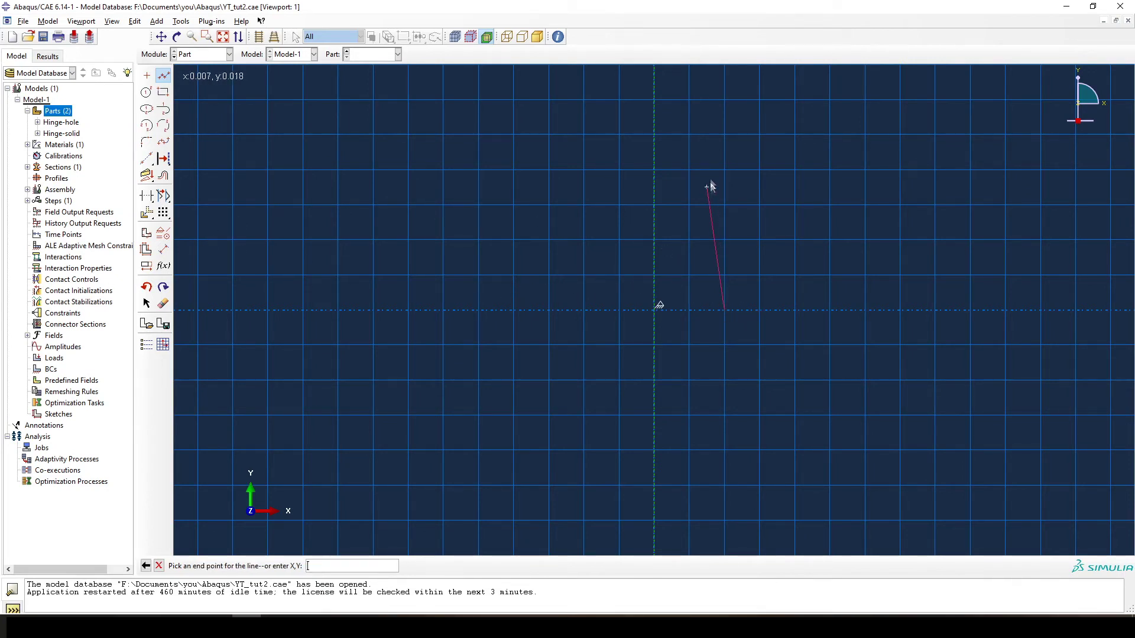
left_click(724, 100)
key("Return")
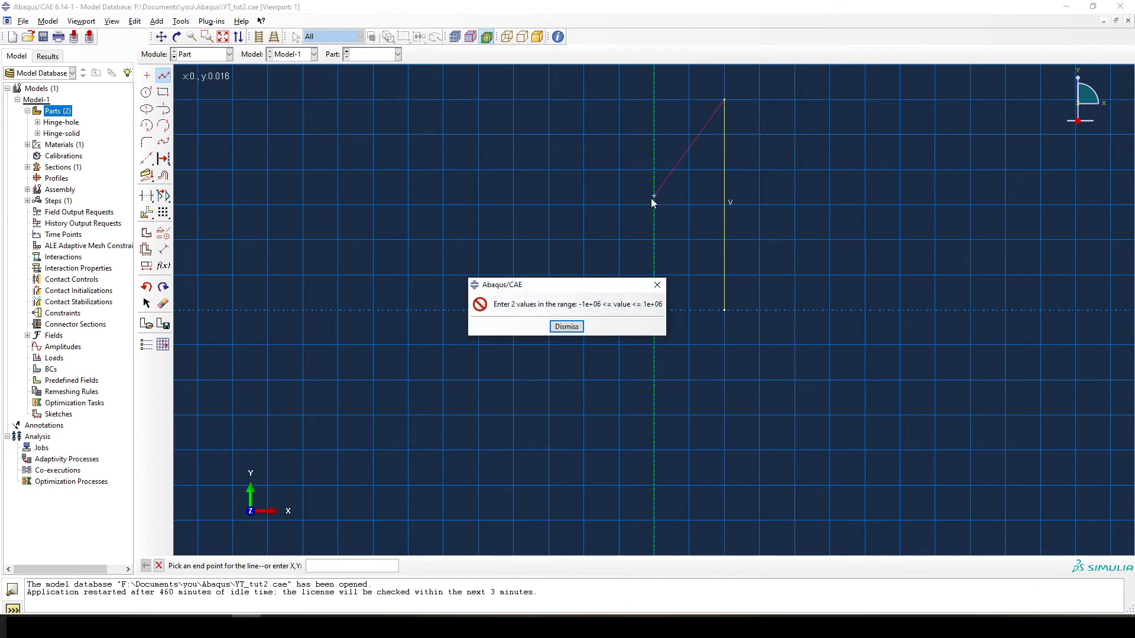
left_click(566, 326)
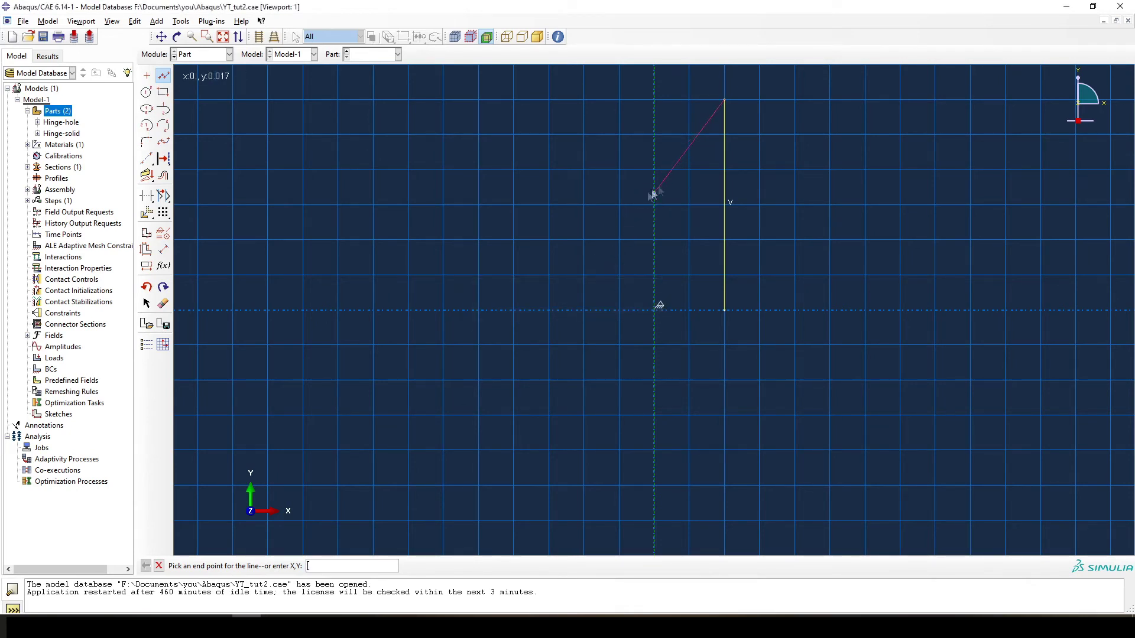
middle_click(653, 195)
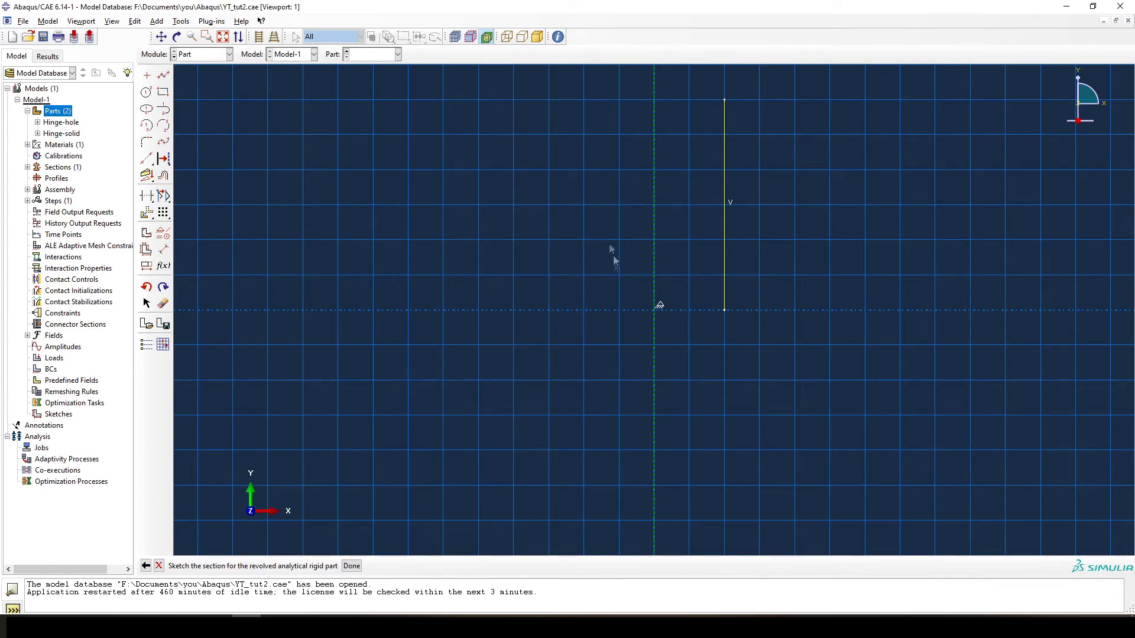
scroll(698, 269, "down", 2)
scroll(697, 268, "up", 2)
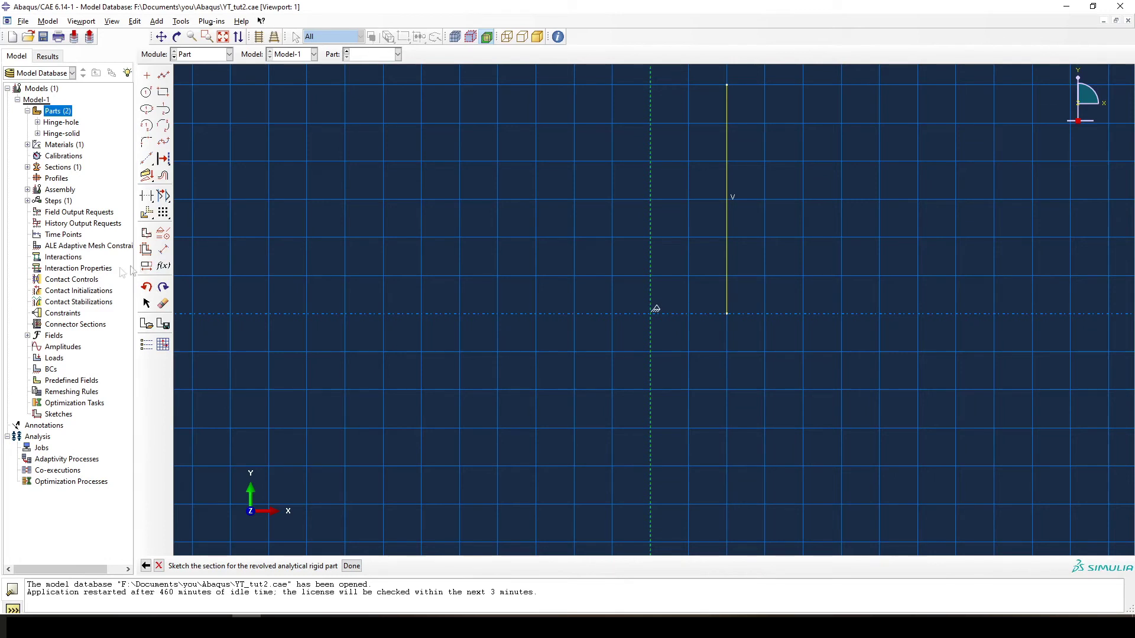
Dimension the horizontal distance between the revolution axis and the vertical line, setting it to 0.012
left_click(164, 251)
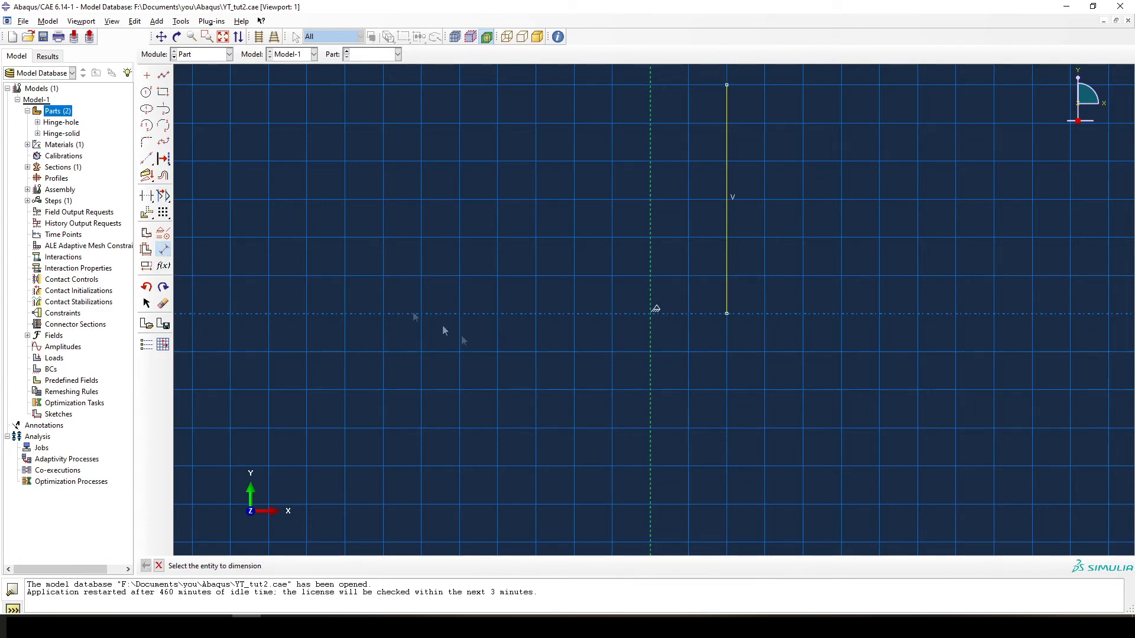
left_click(651, 329)
left_click(729, 289)
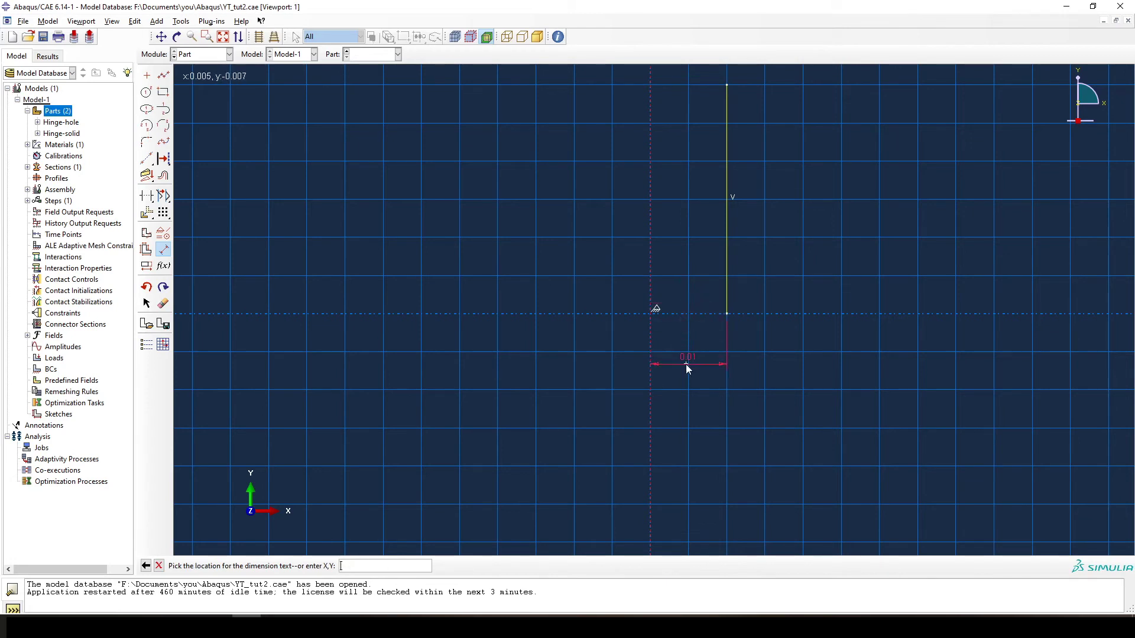
left_click(697, 365)
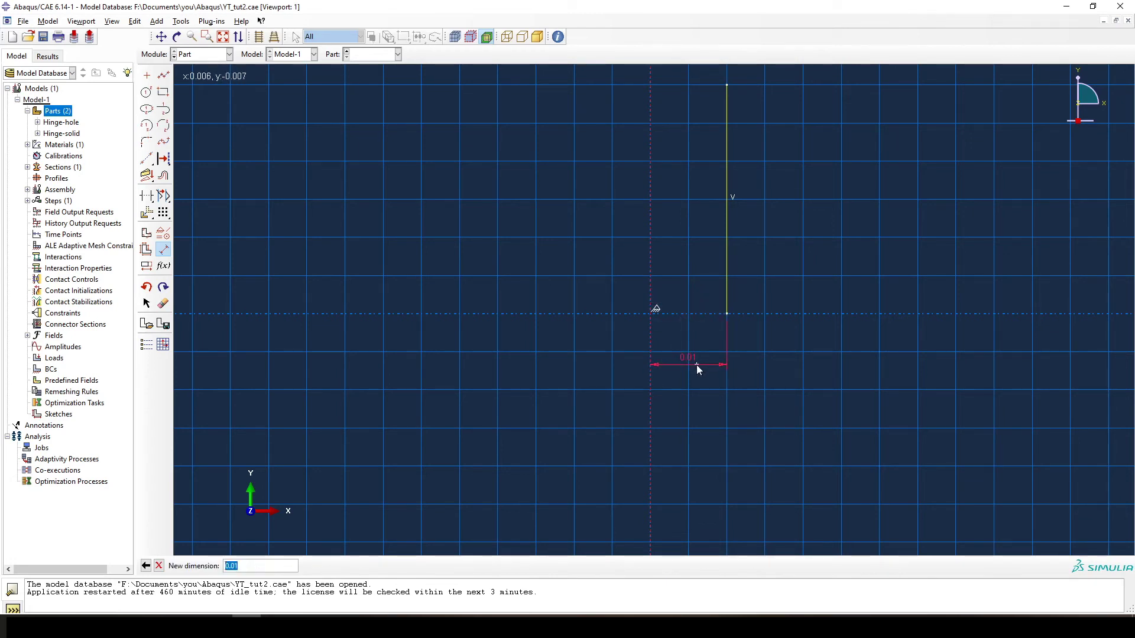
type("0.012")
key("Return")
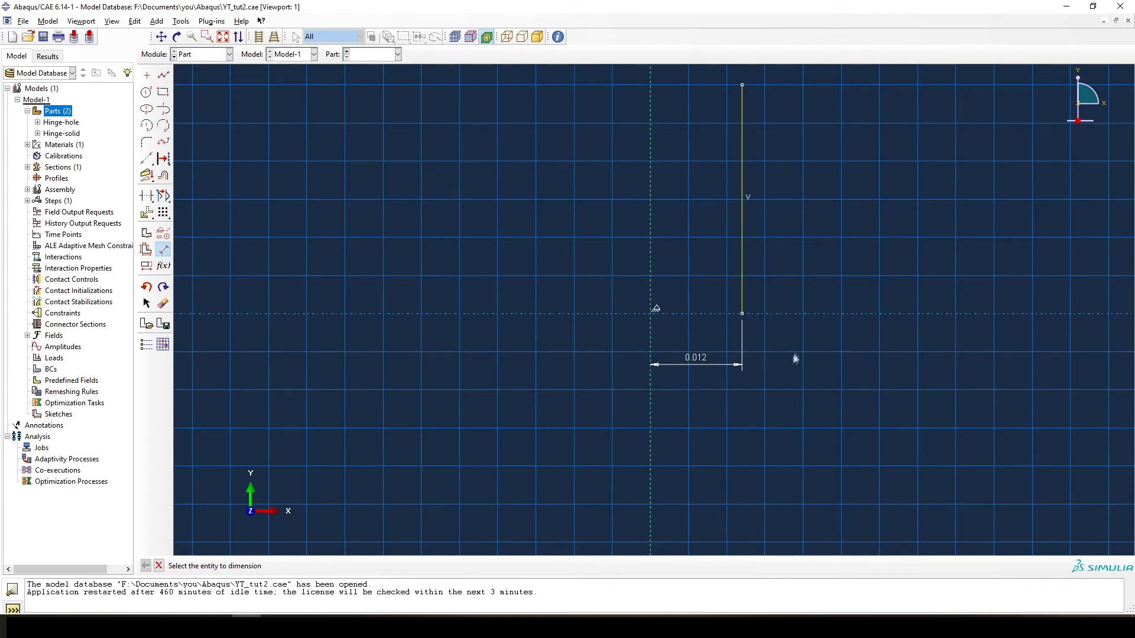
Dimension the length of the vertical line and set it to 0.06
left_click(743, 257)
left_click(810, 219)
type("00")
type(".06")
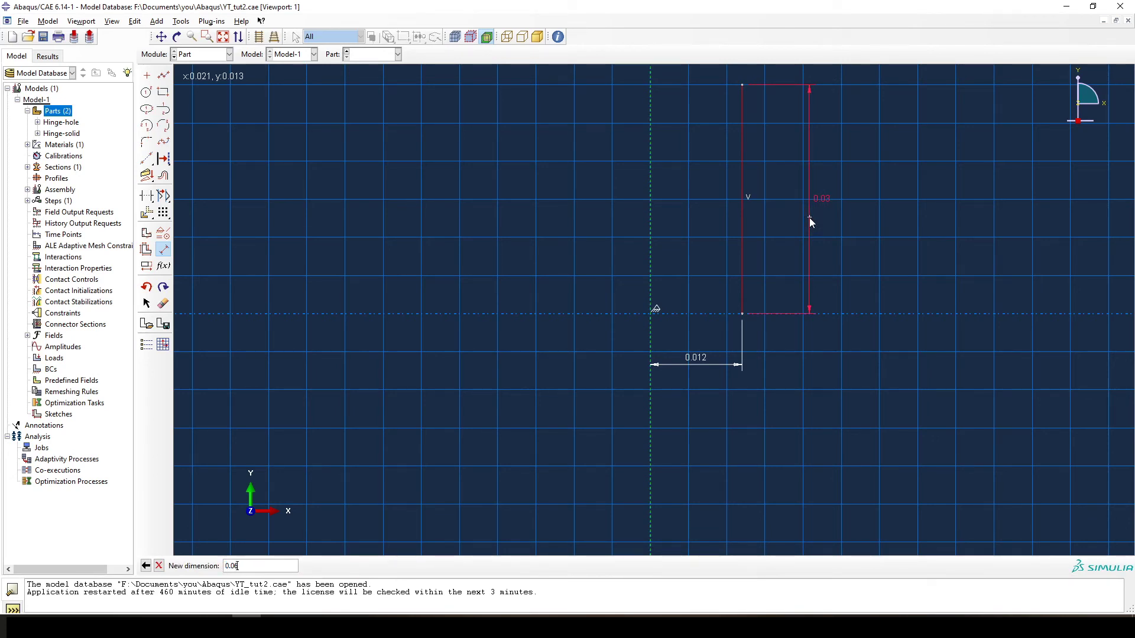
key("Return")
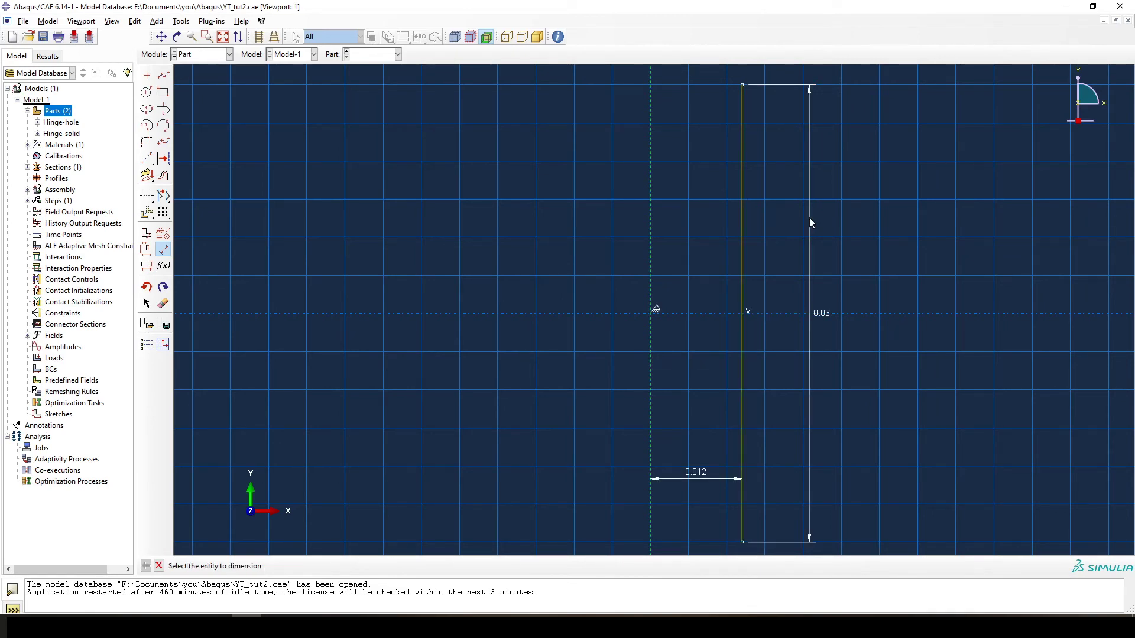
Finish the section sketch to generate the Pin's revolved analytical rigid shell
scroll(869, 285, "down", 3)
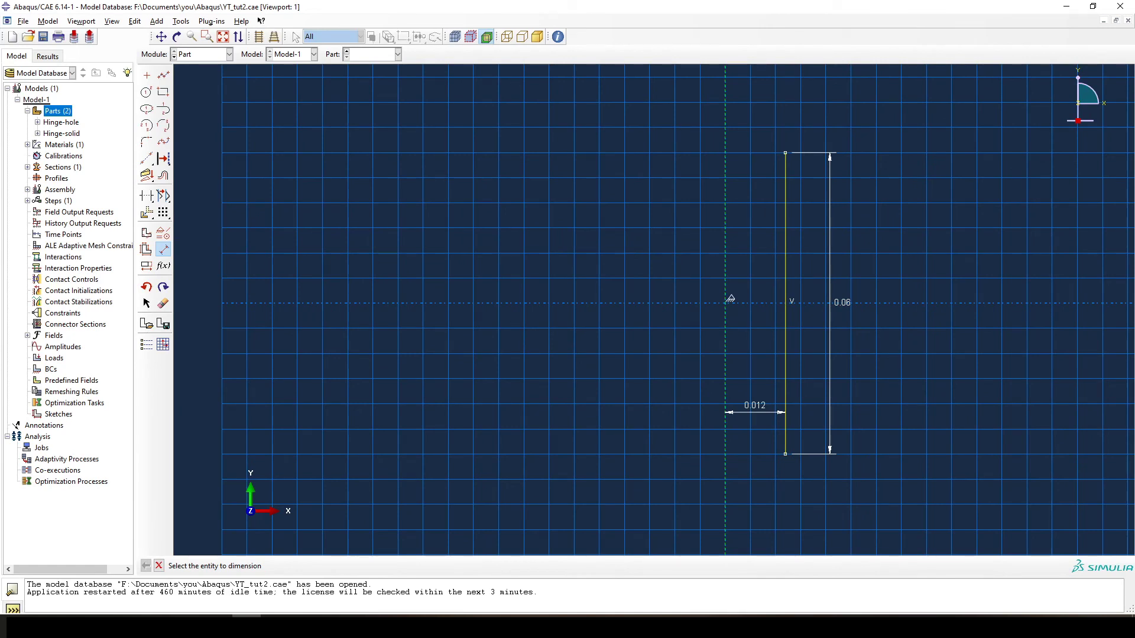
left_click(158, 566)
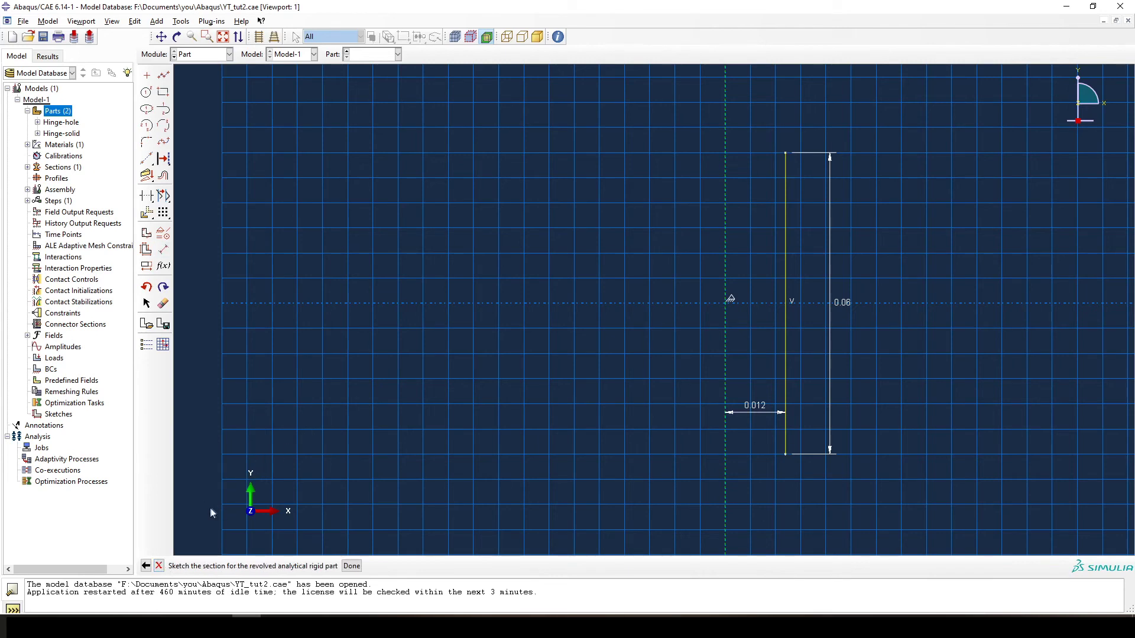
left_click(353, 567)
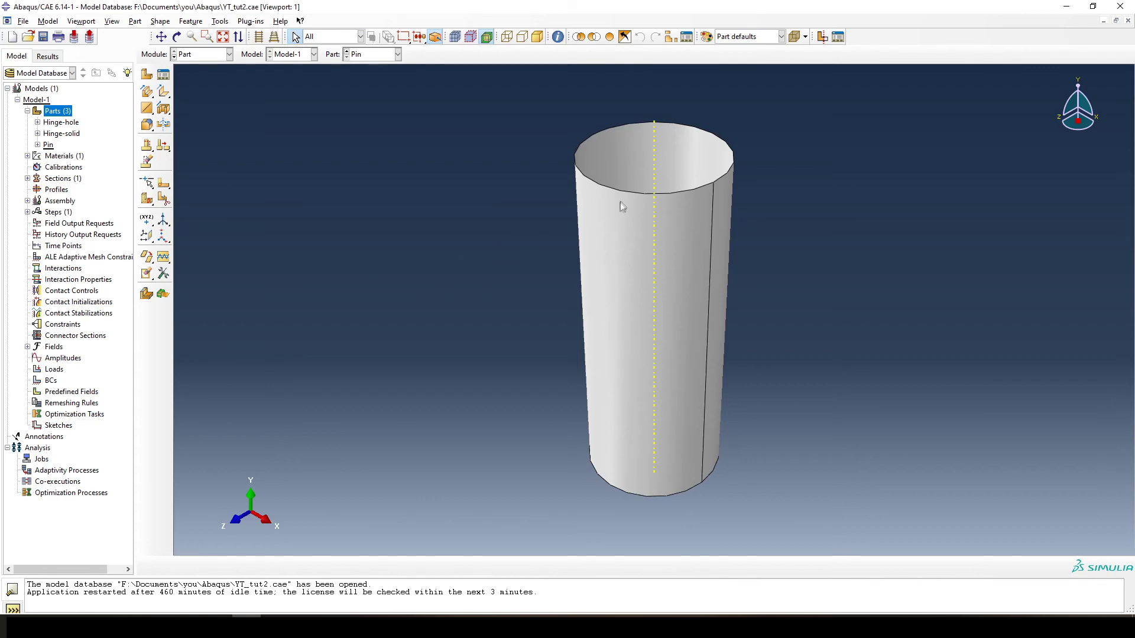
Create a reference point on the Pin at the vertex where the seam line meets the negative-Y rim
scroll(473, 171, "down", 3)
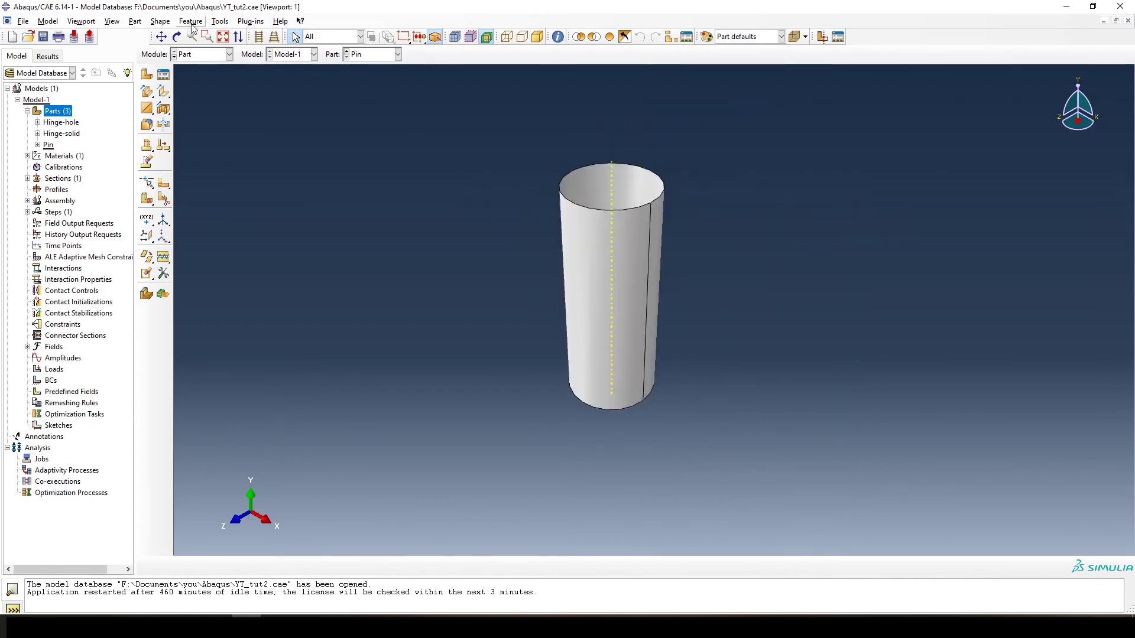
left_click(177, 37)
left_click_drag(520, 307, 662, 188)
left_click_drag(705, 149, 698, 178)
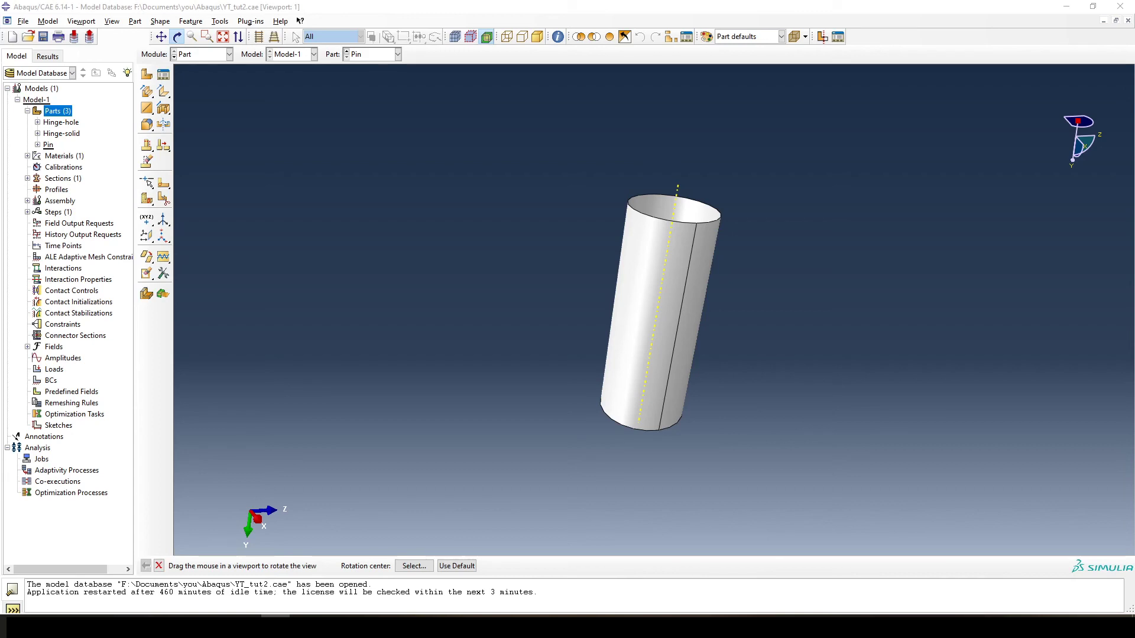
left_click_drag(524, 231, 665, 237)
key("Escape")
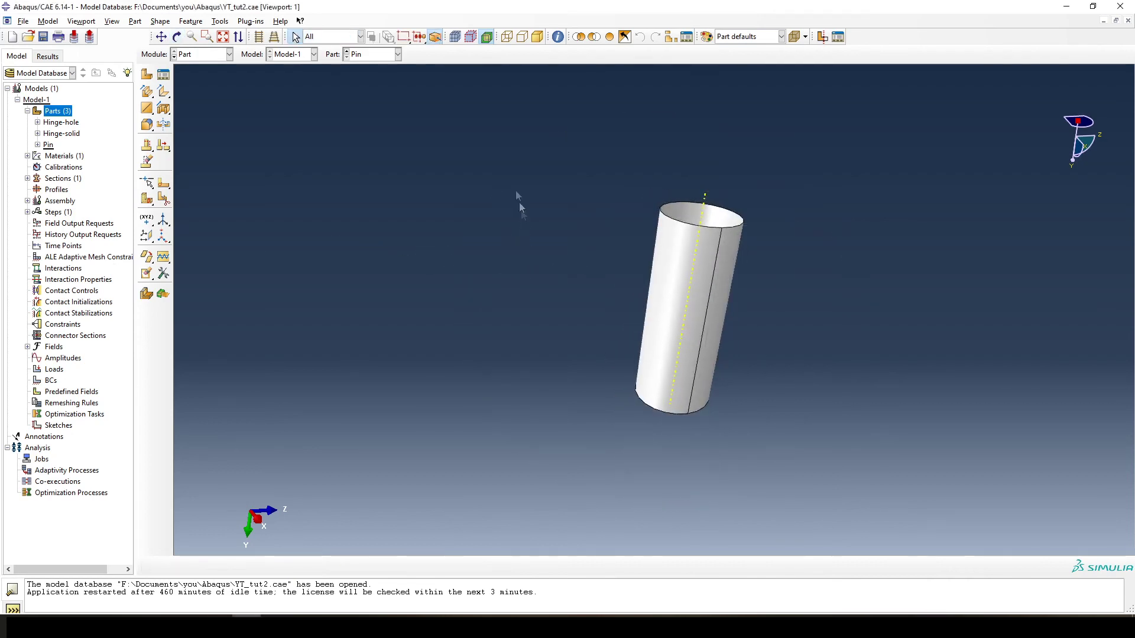
left_click(223, 37)
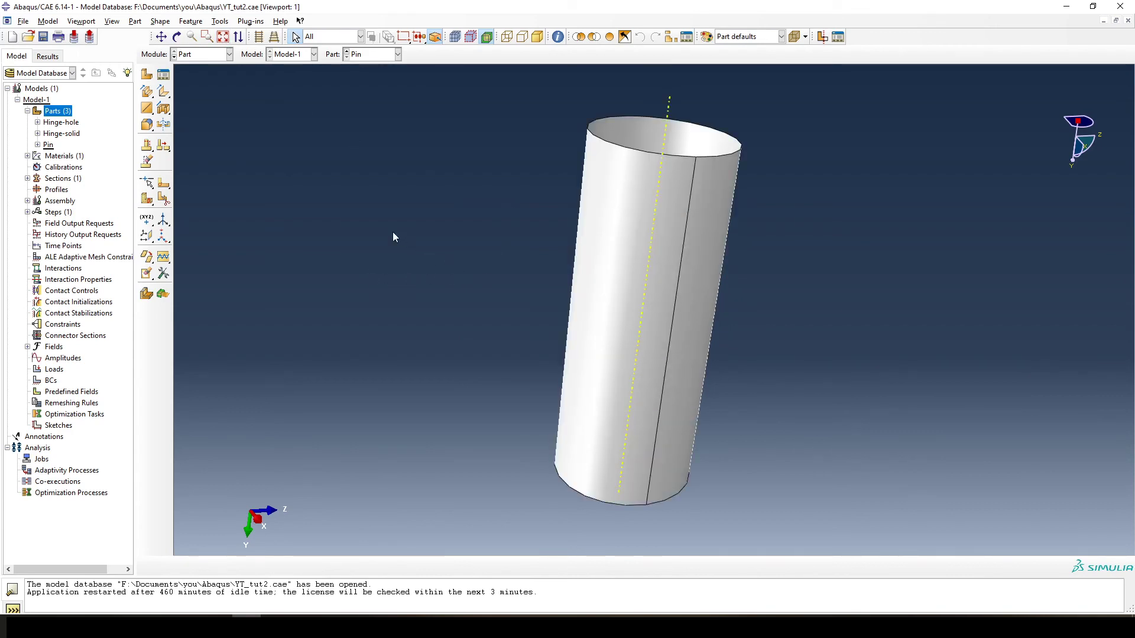
left_click(221, 22)
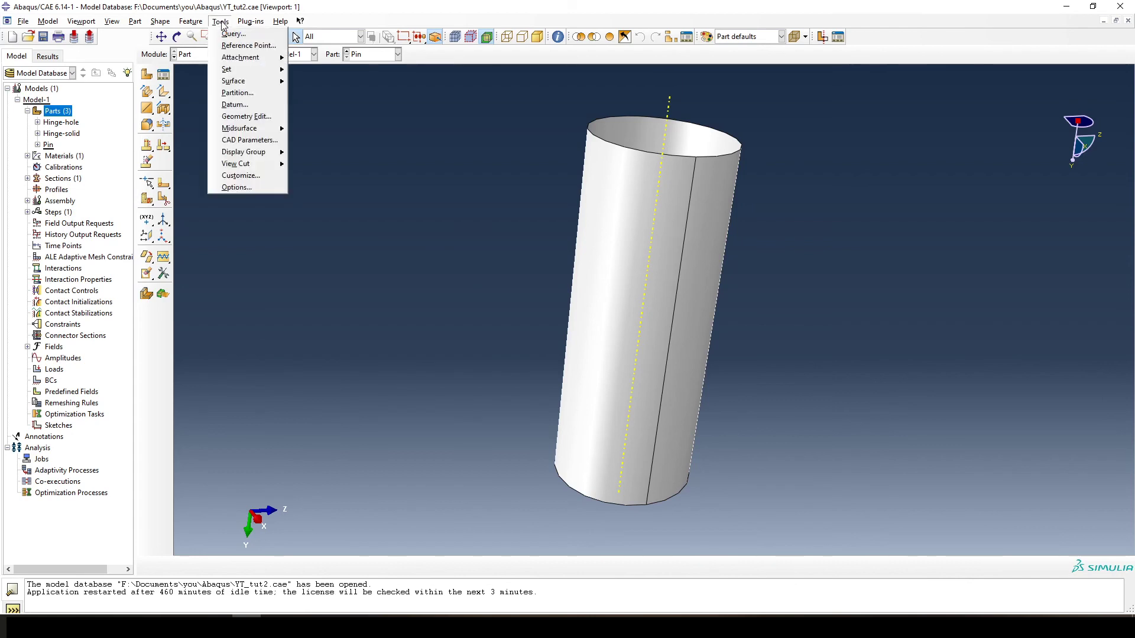
left_click(246, 46)
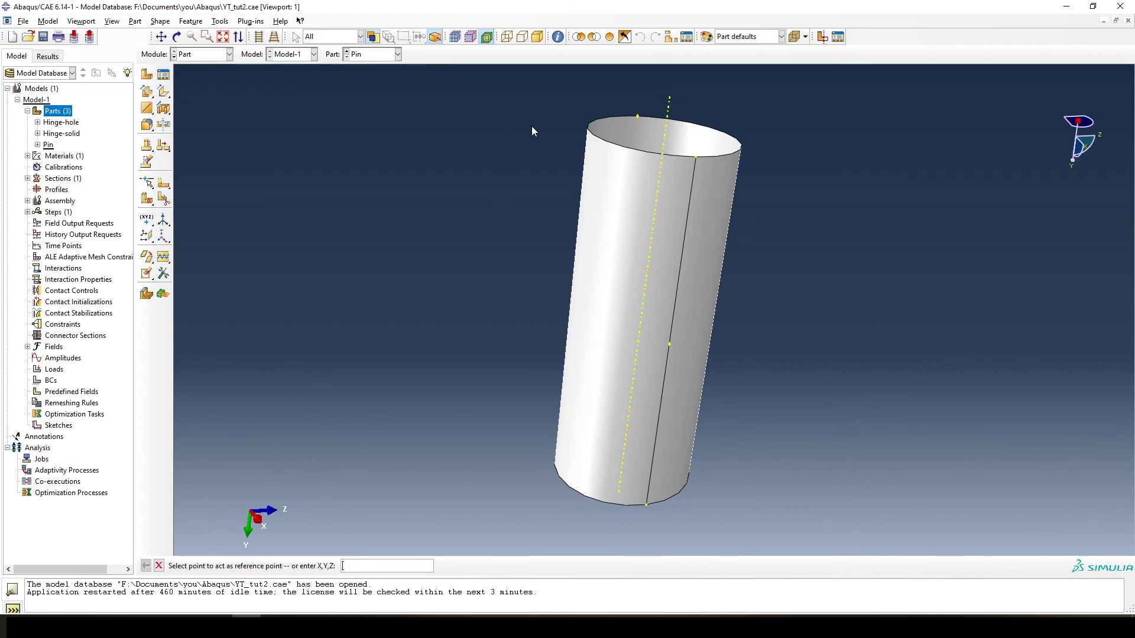
left_click(696, 157)
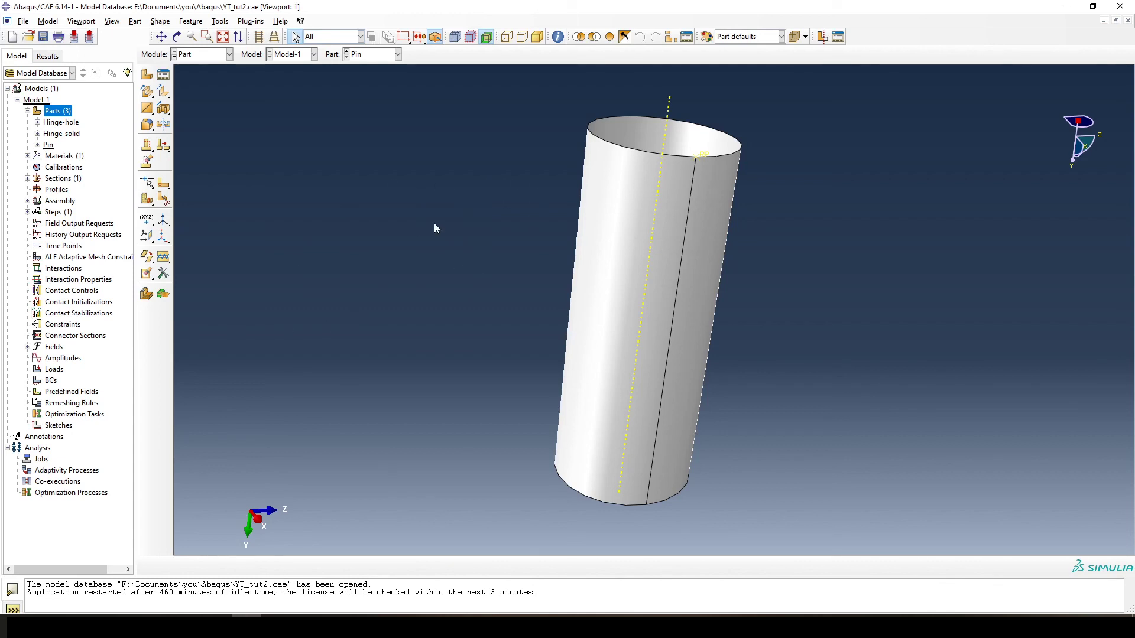
scroll(503, 195, "up", 2)
scroll(504, 195, "down", 3)
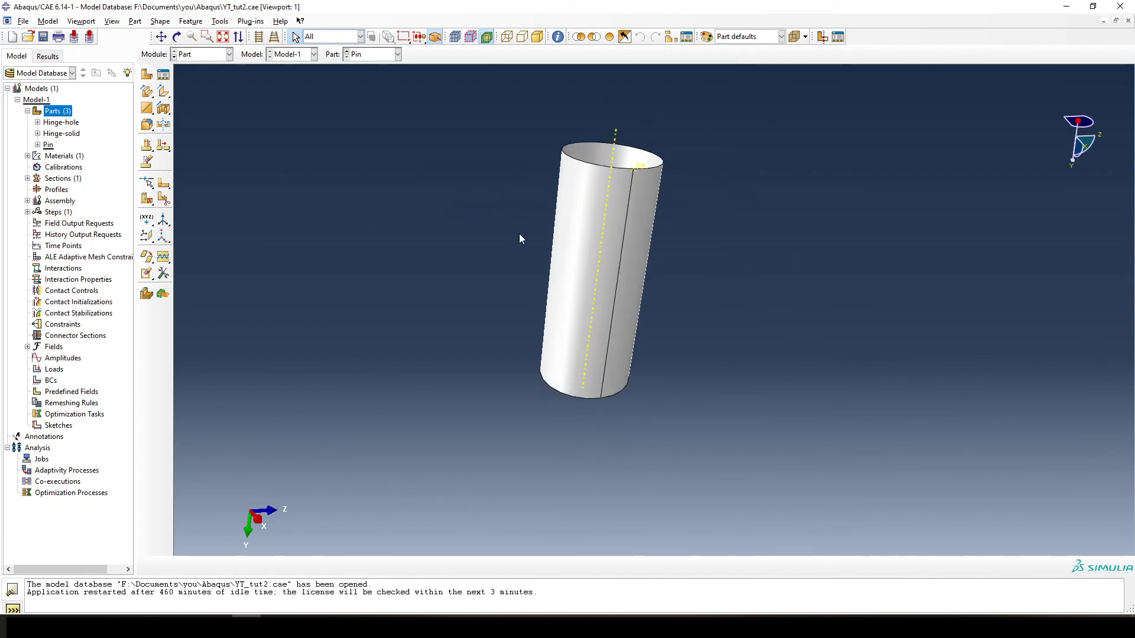
scroll(550, 165, "up", 2)
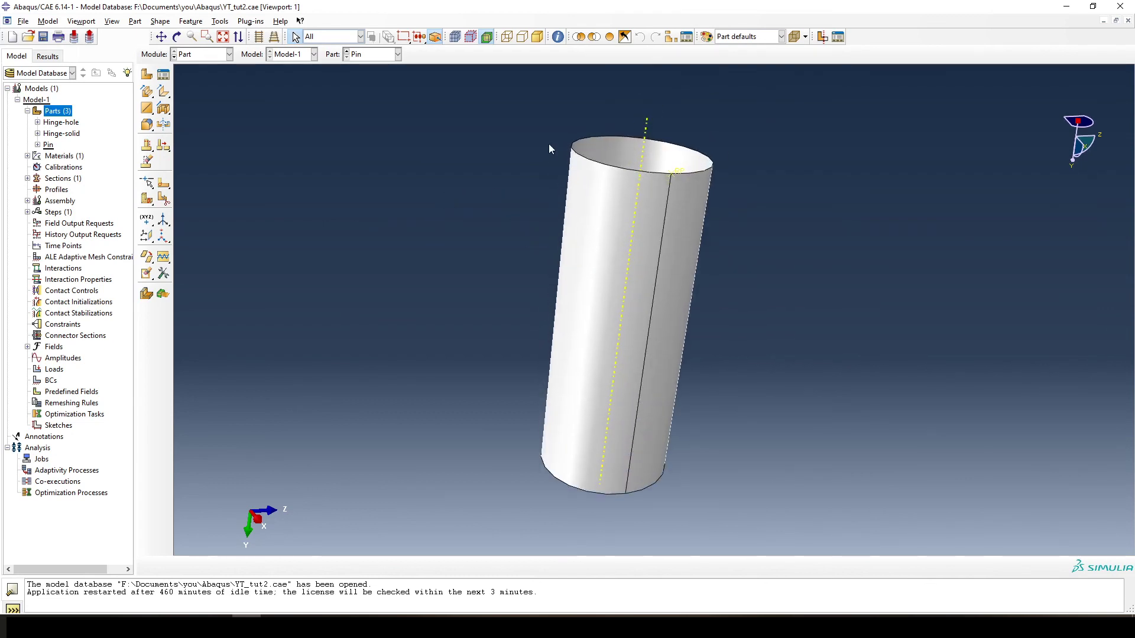